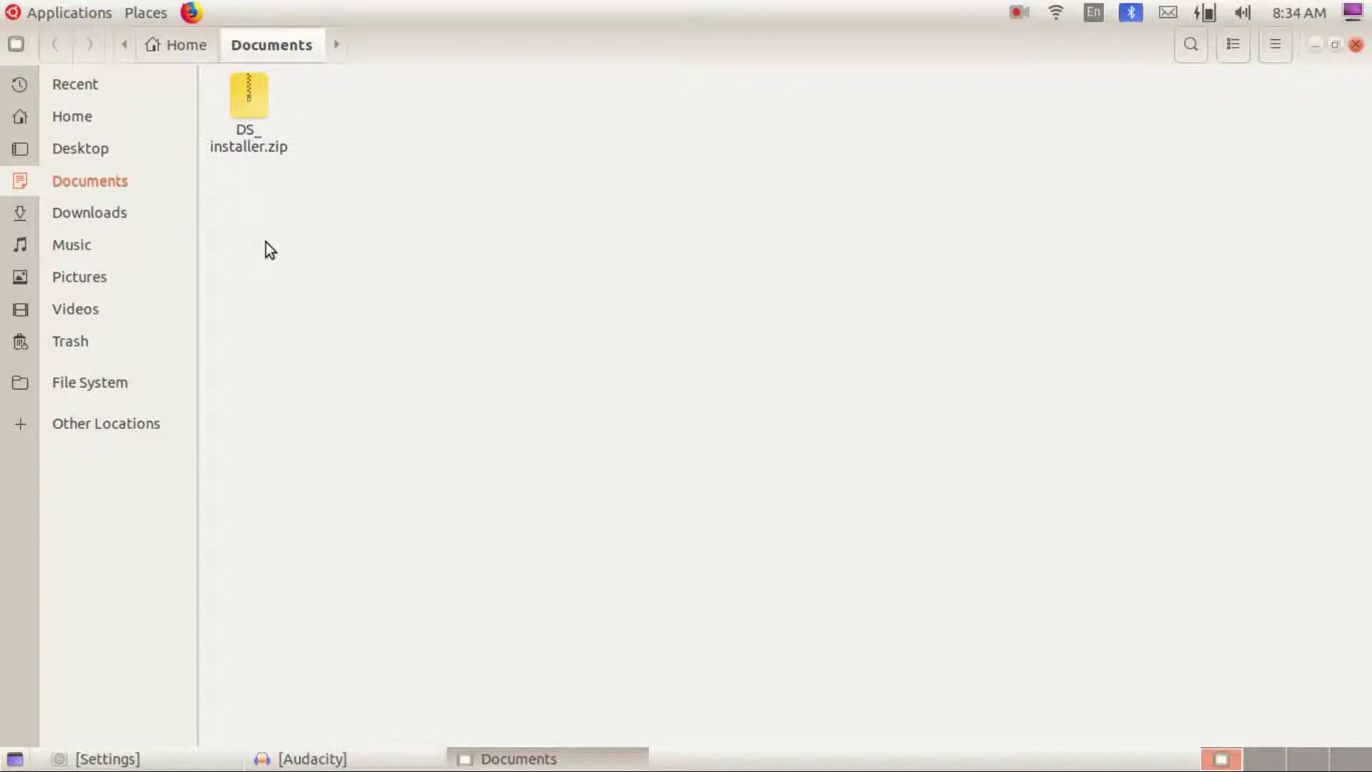
Extract DS_installer.zip in place in the Documents folder and open the extracted DS_installer folder.
right_click(252, 103)
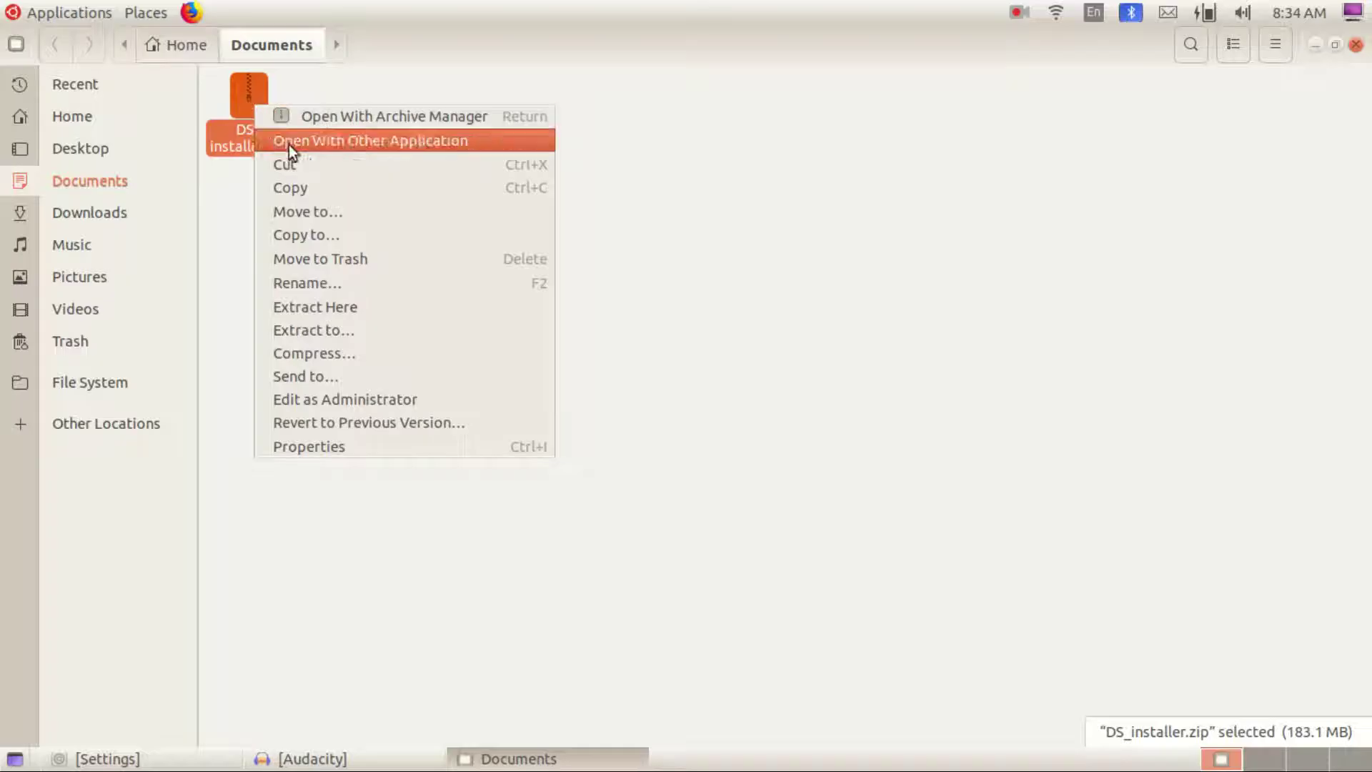
click(319, 306)
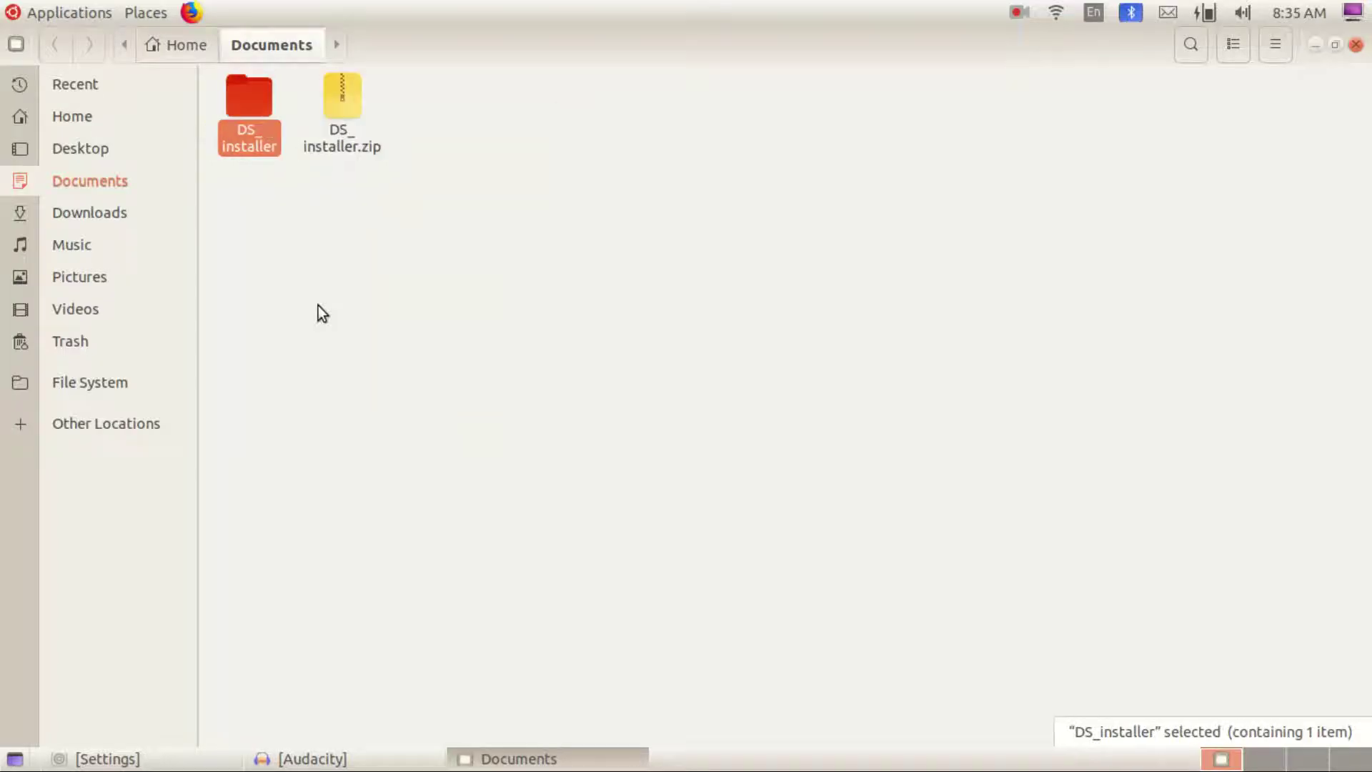
click(301, 201)
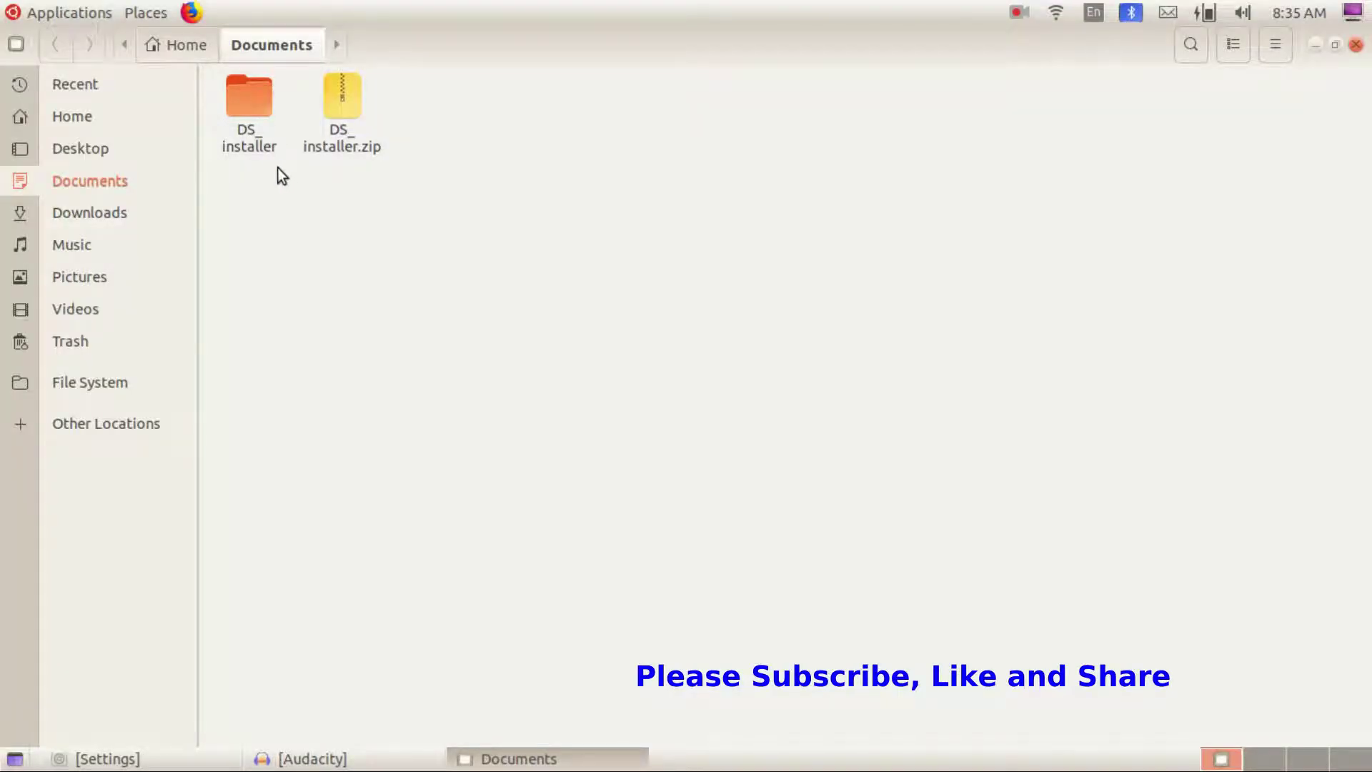
double_click(256, 112)
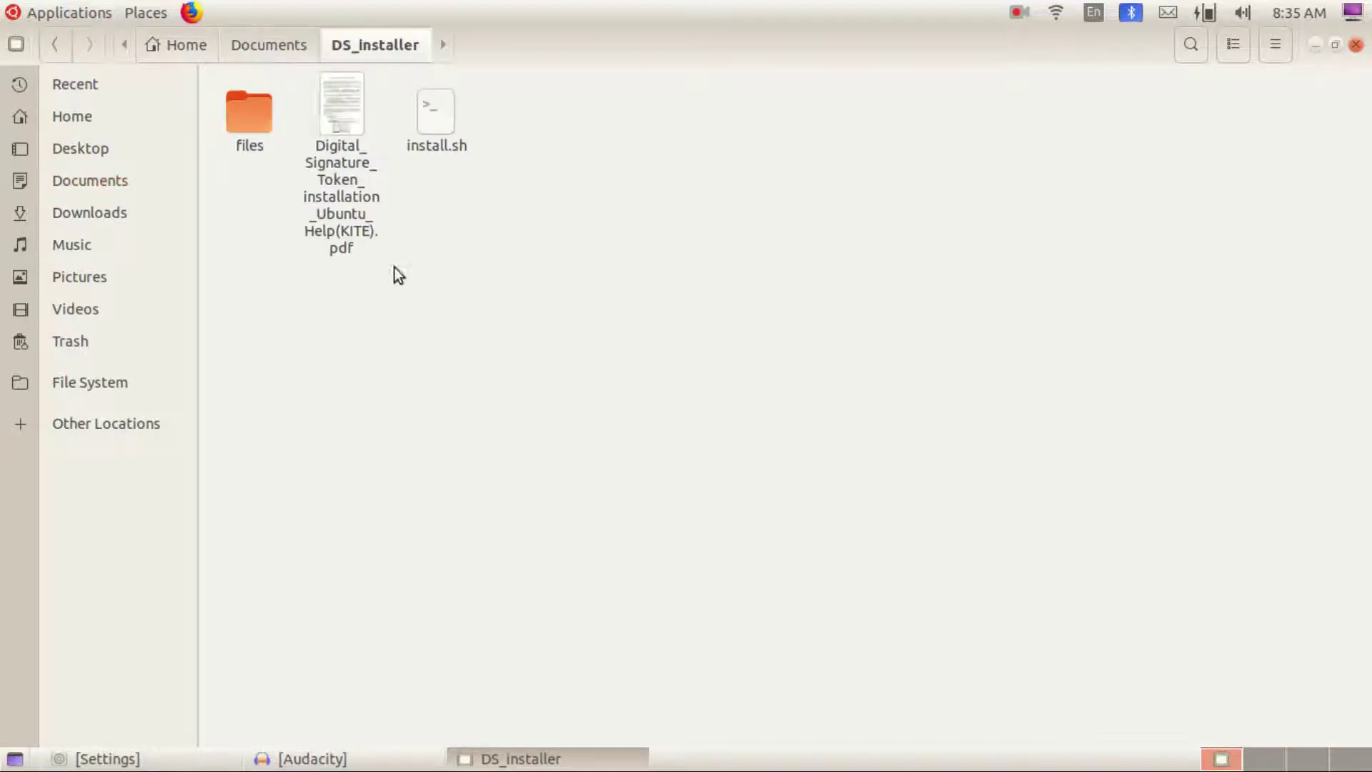
Read through the package installation instructions in the Digital Signature Token installation help PDF, and close it.
double_click(345, 139)
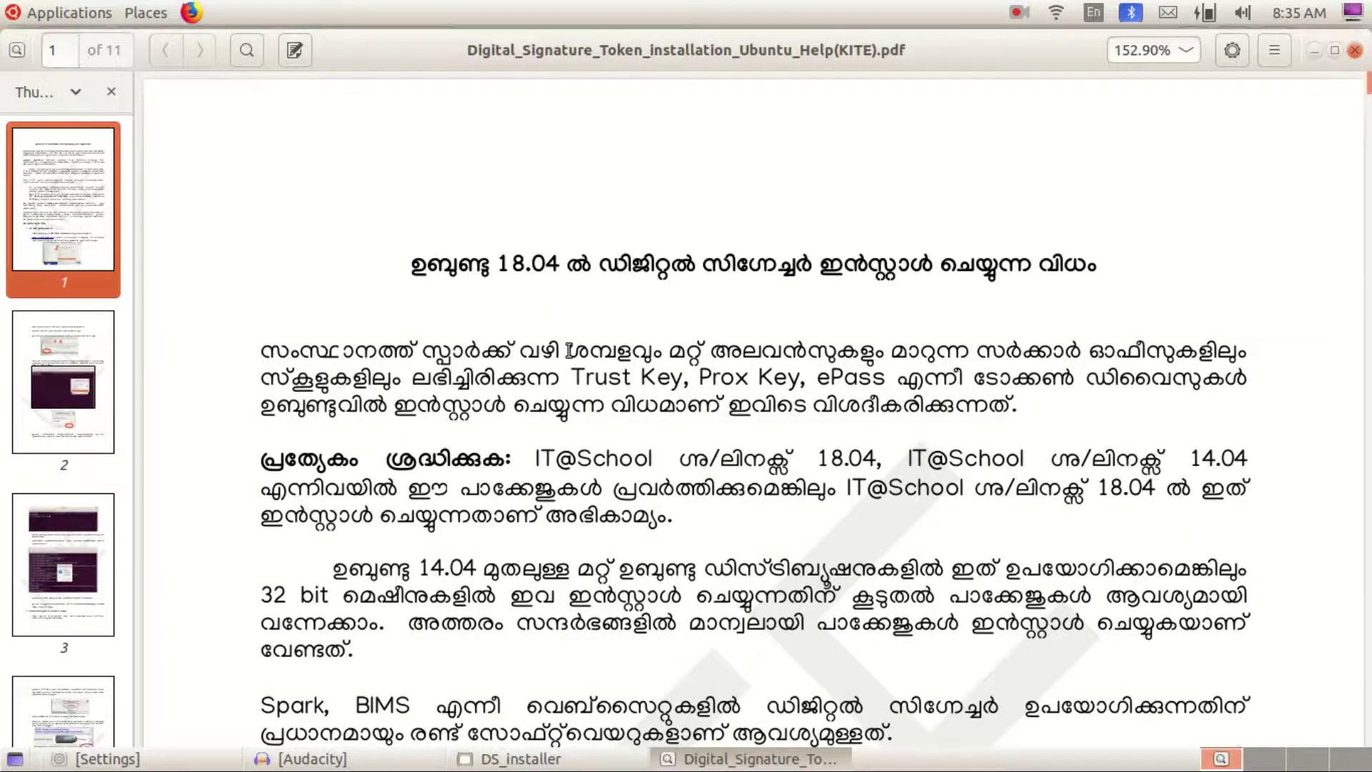
scroll(569, 350, down, 5)
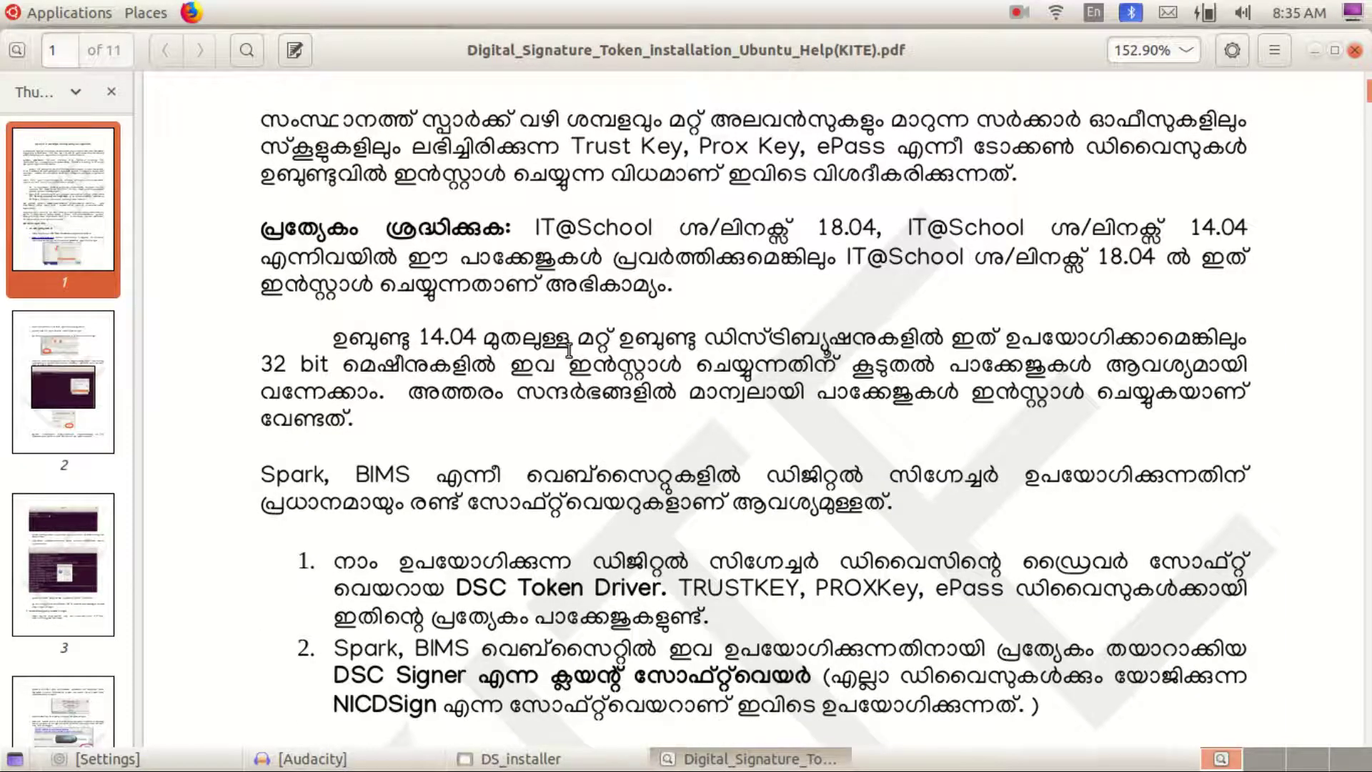
scroll(570, 350, down, 5)
scroll(658, 418, down, 15)
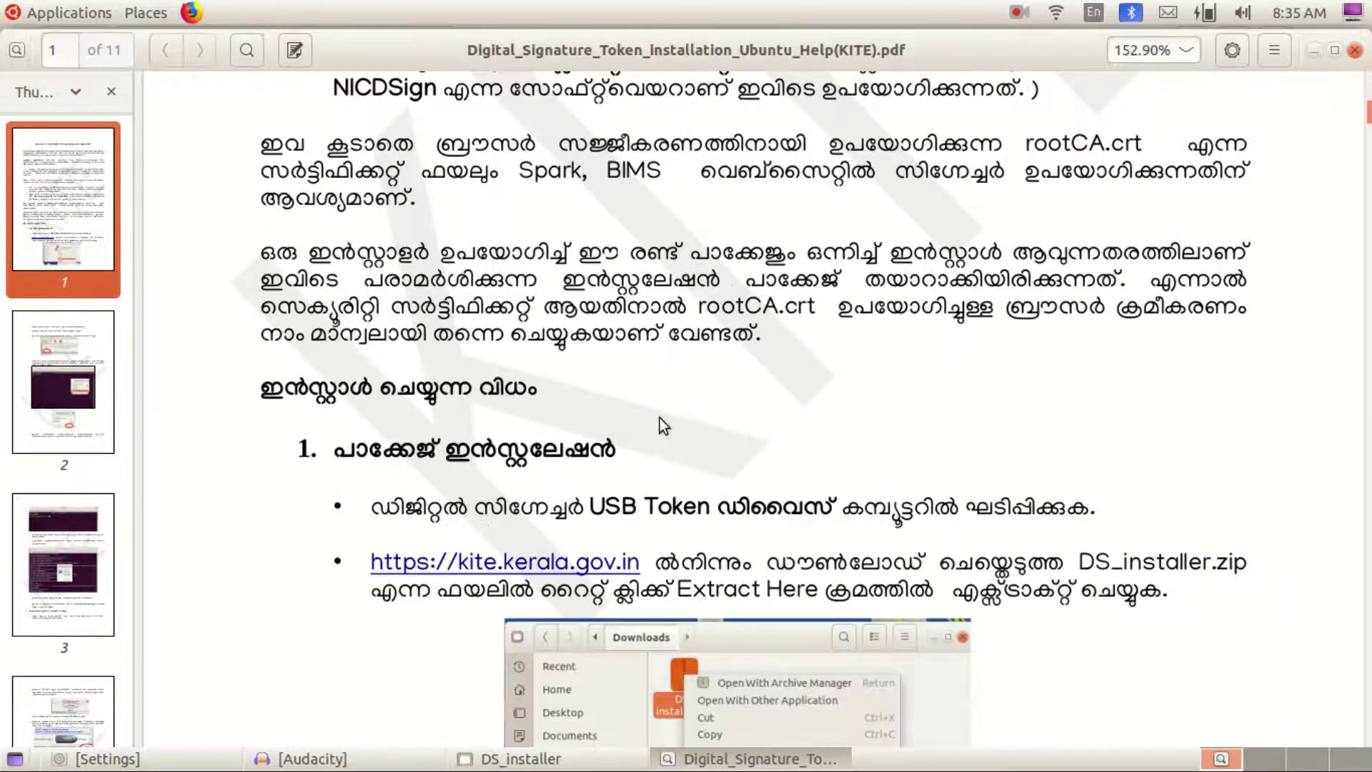
scroll(660, 417, down, 15)
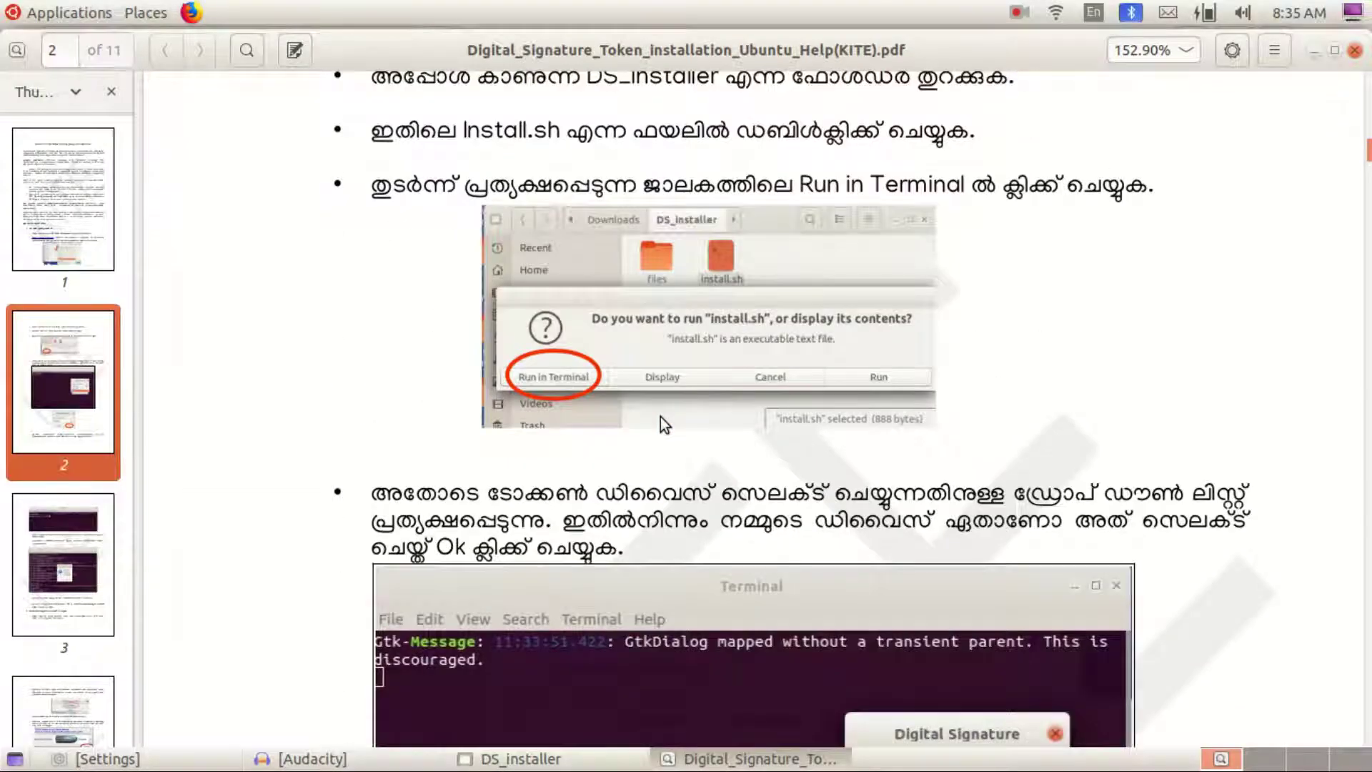
scroll(660, 417, down, 20)
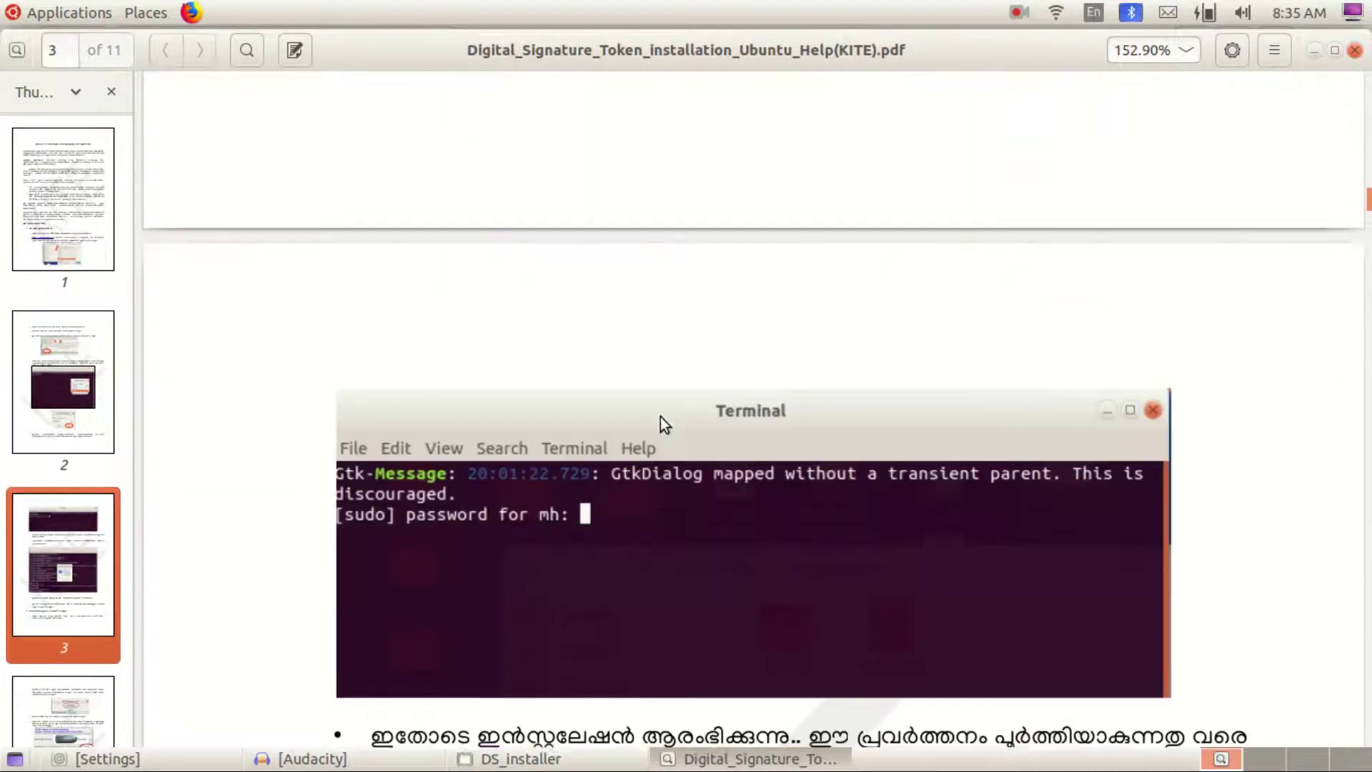
scroll(660, 417, down, 20)
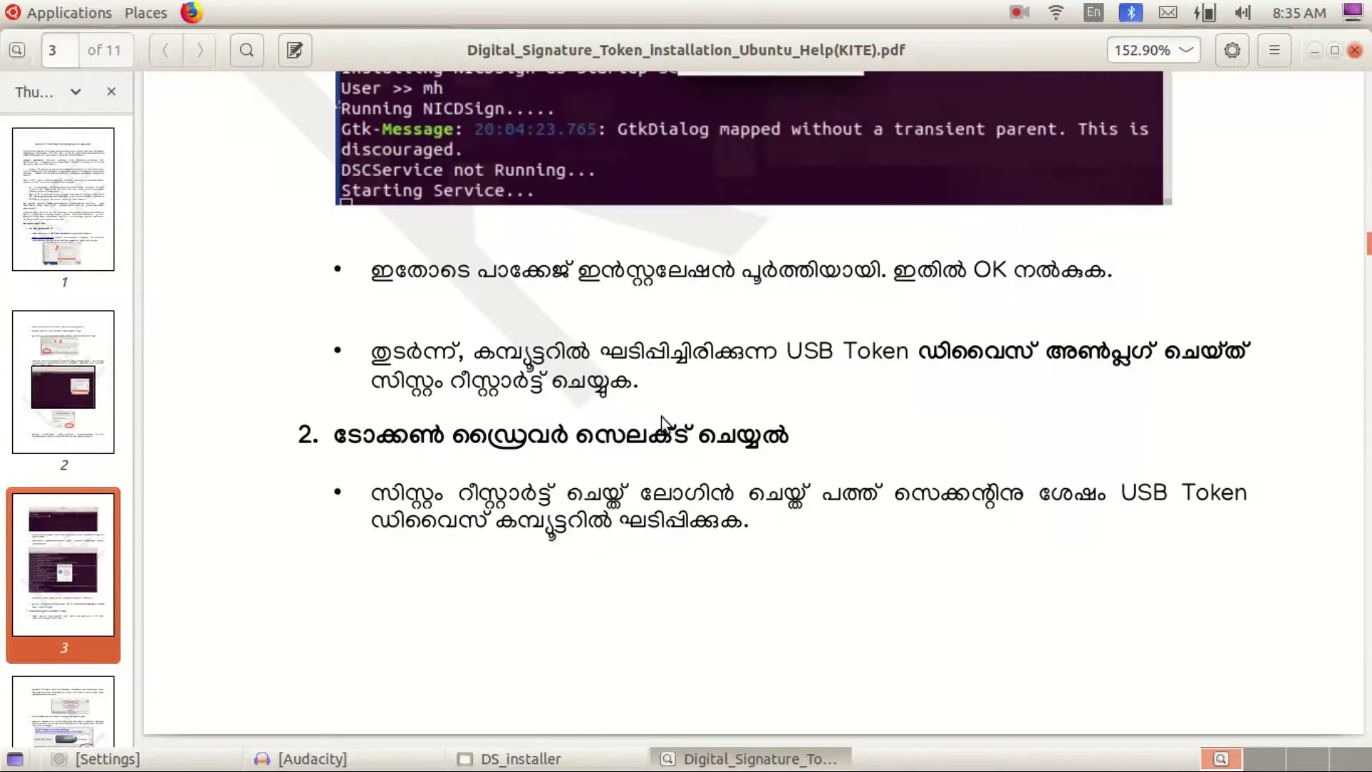
scroll(661, 417, up, 10)
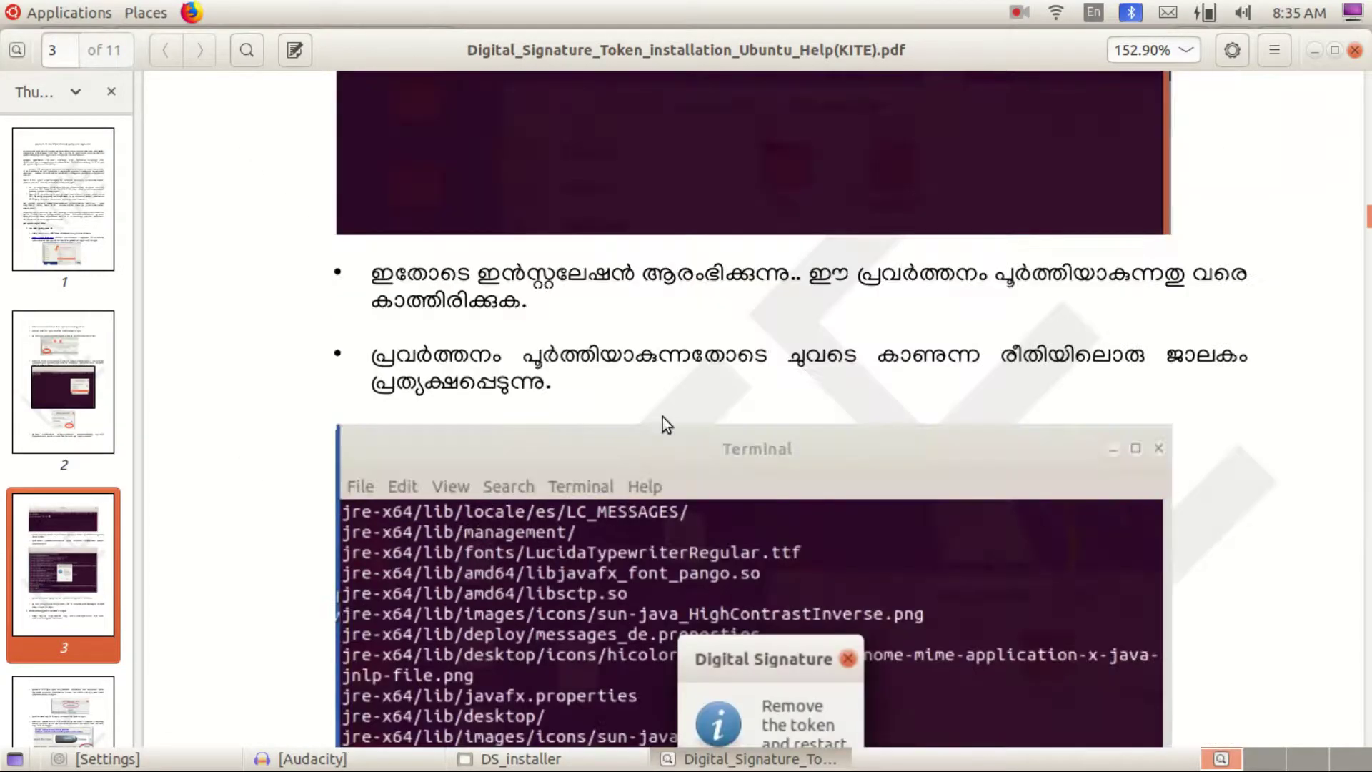
click(1355, 50)
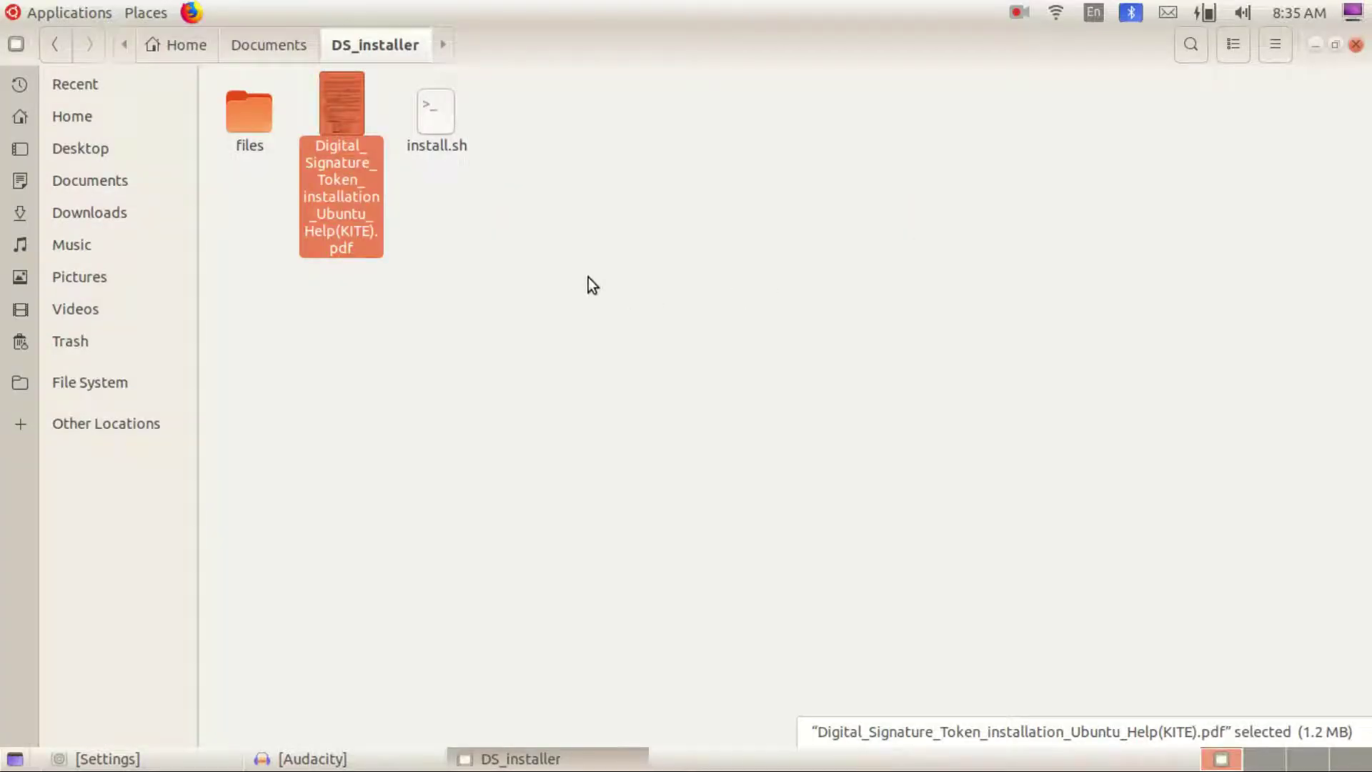
Check in the properties of install.sh whether executing the file as a program is allowed.
double_click(437, 130)
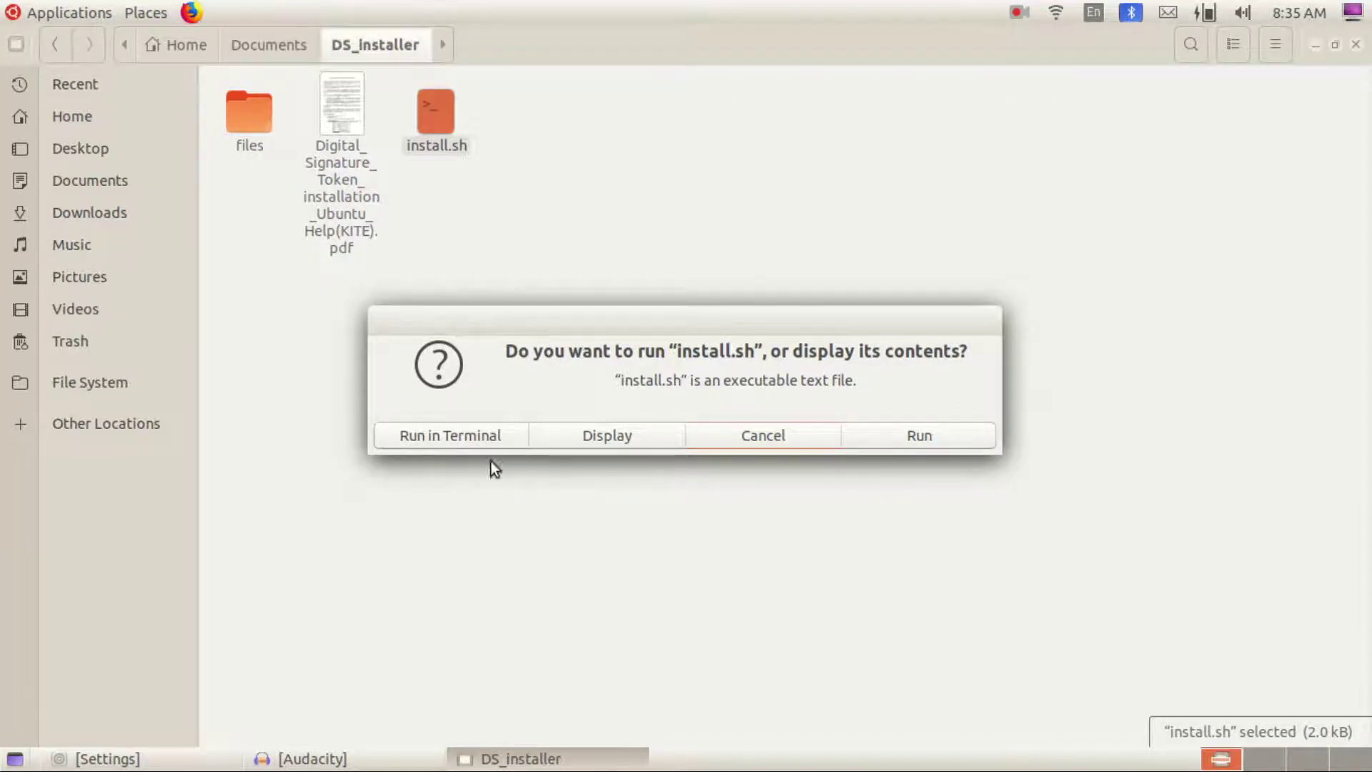
click(753, 437)
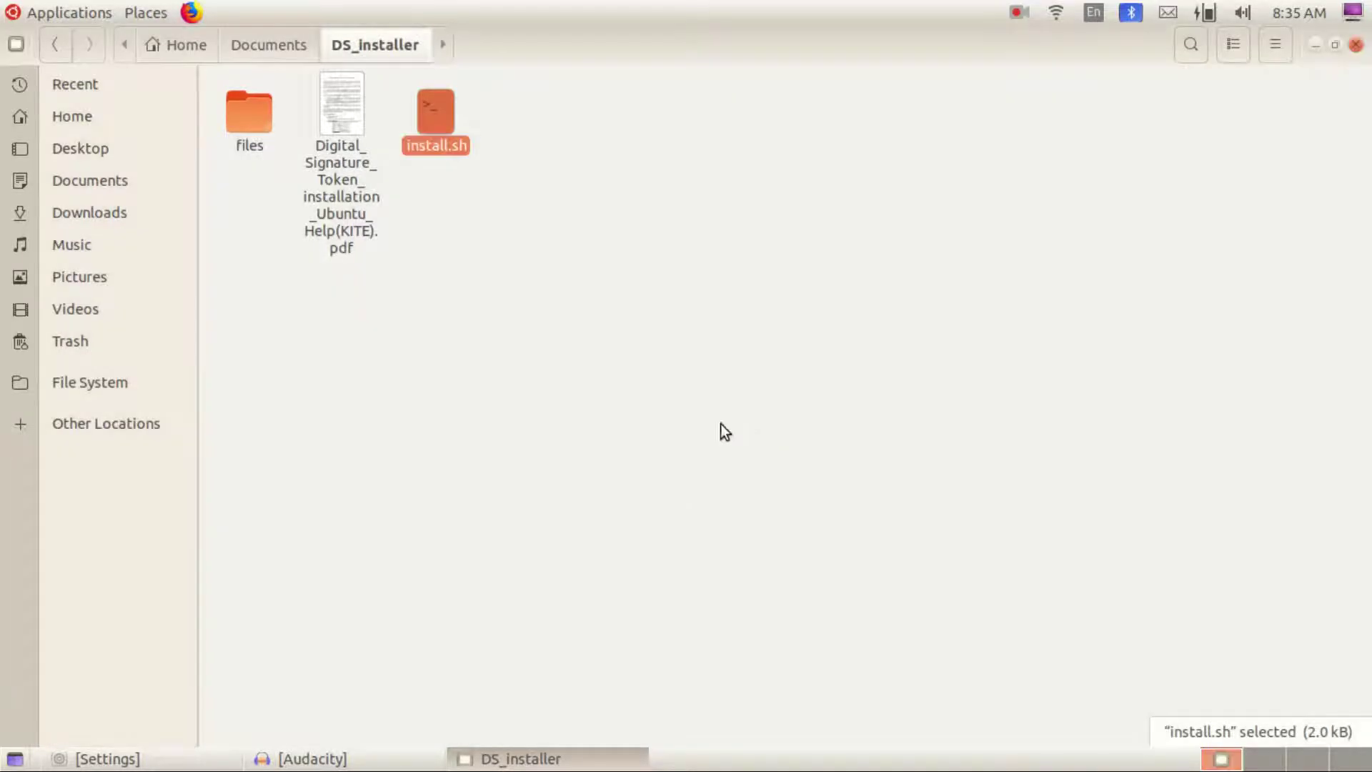
right_click(428, 123)
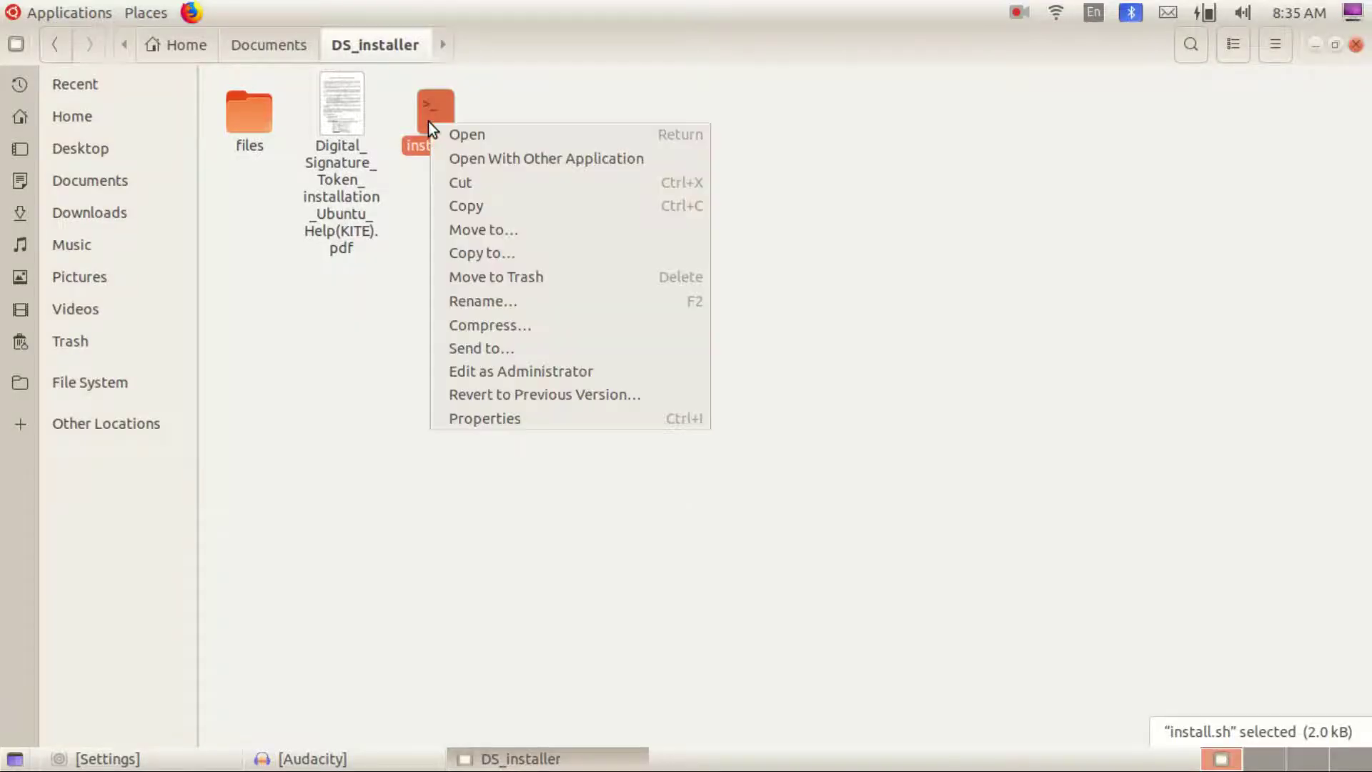
click(479, 417)
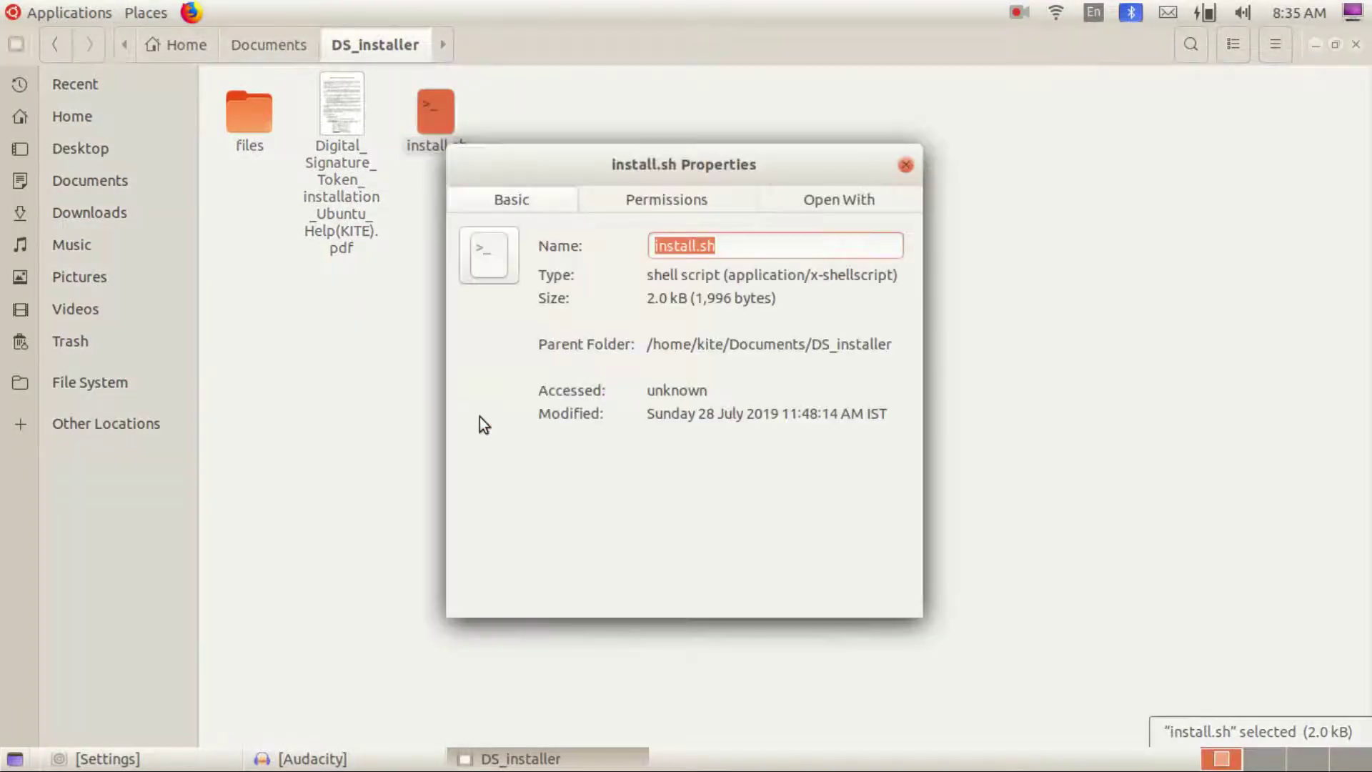
click(641, 199)
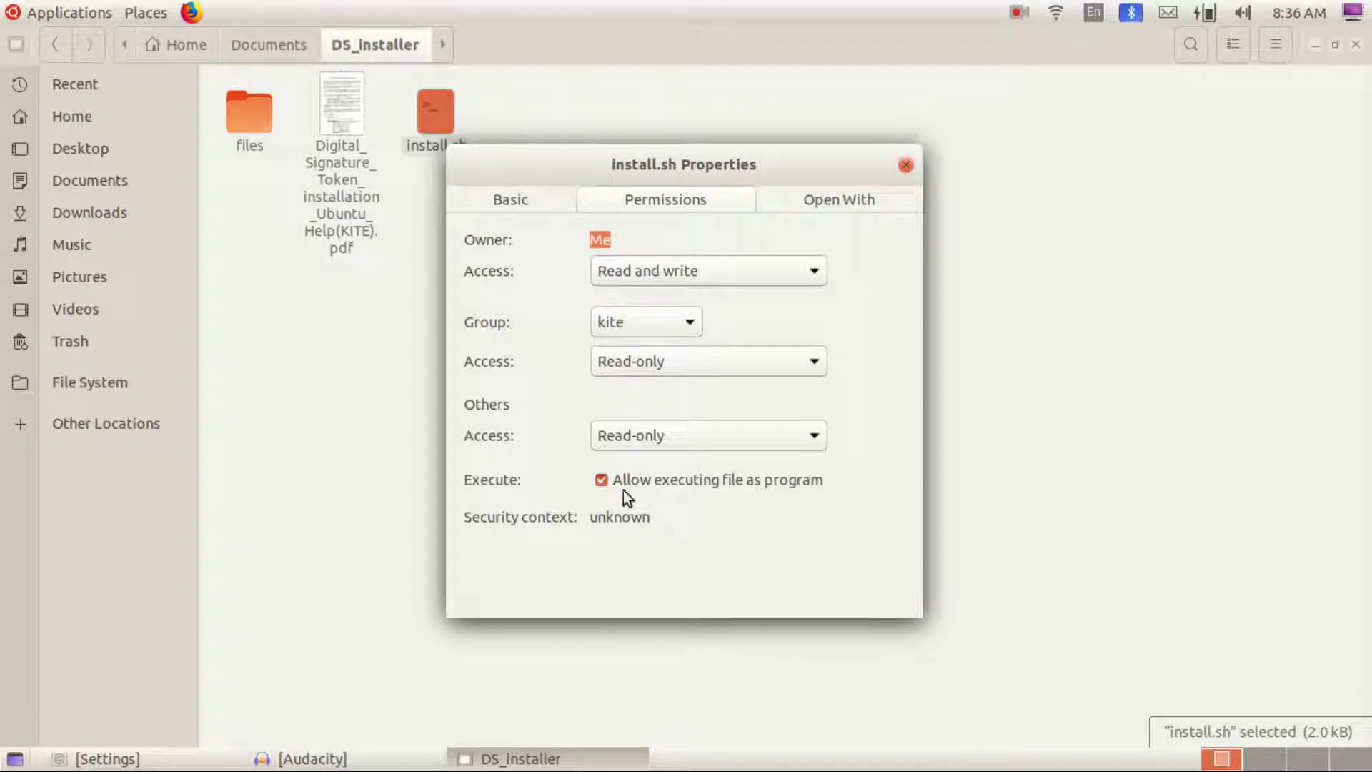
click(906, 167)
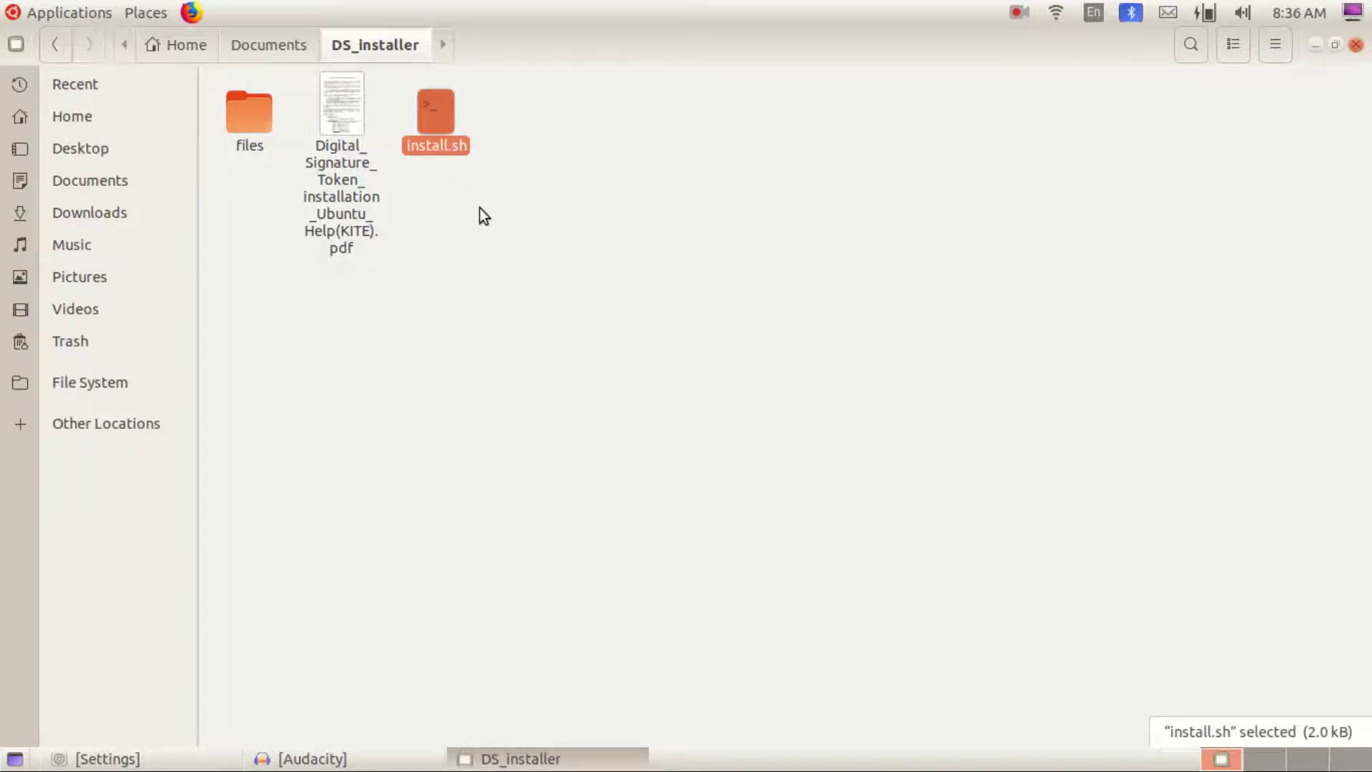
Run install.sh in a terminal and choose PROXKEY as the digital signature token.
double_click(437, 121)
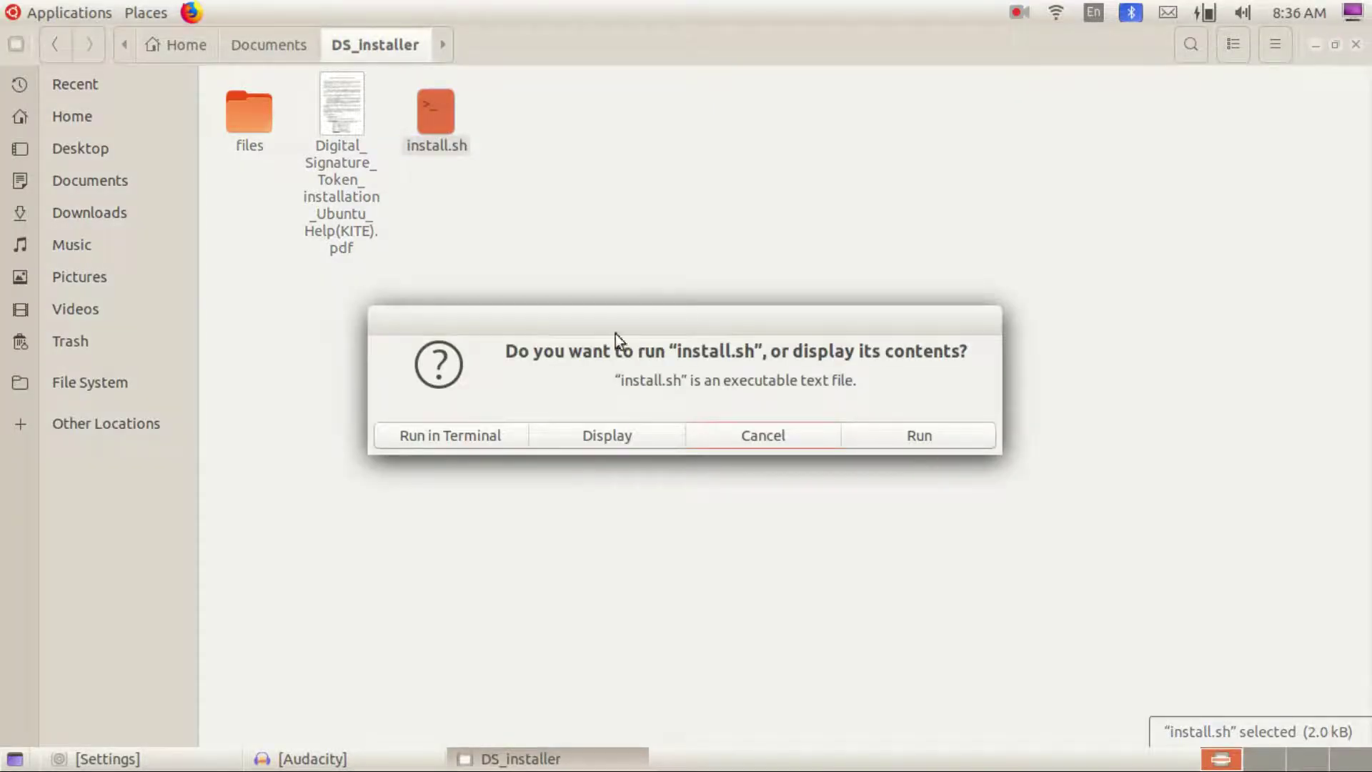
click(439, 438)
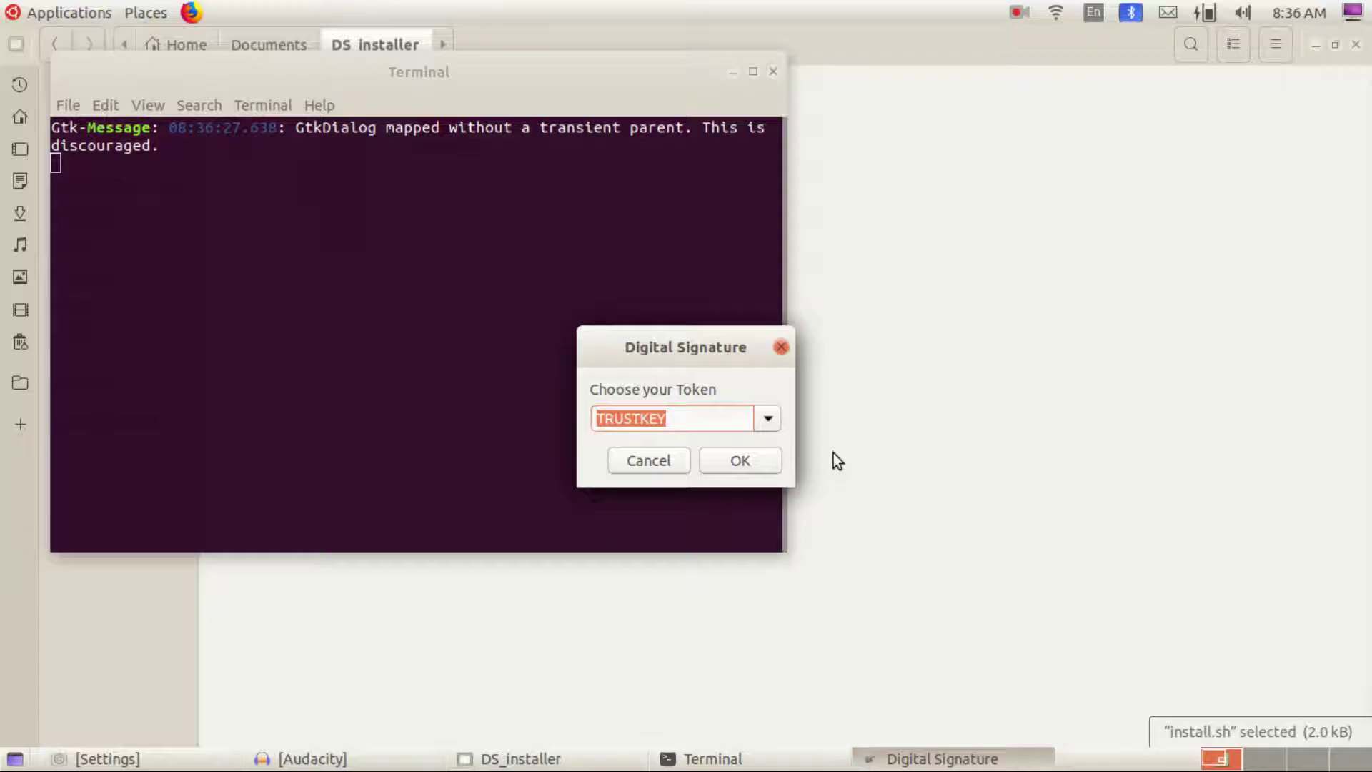
click(772, 421)
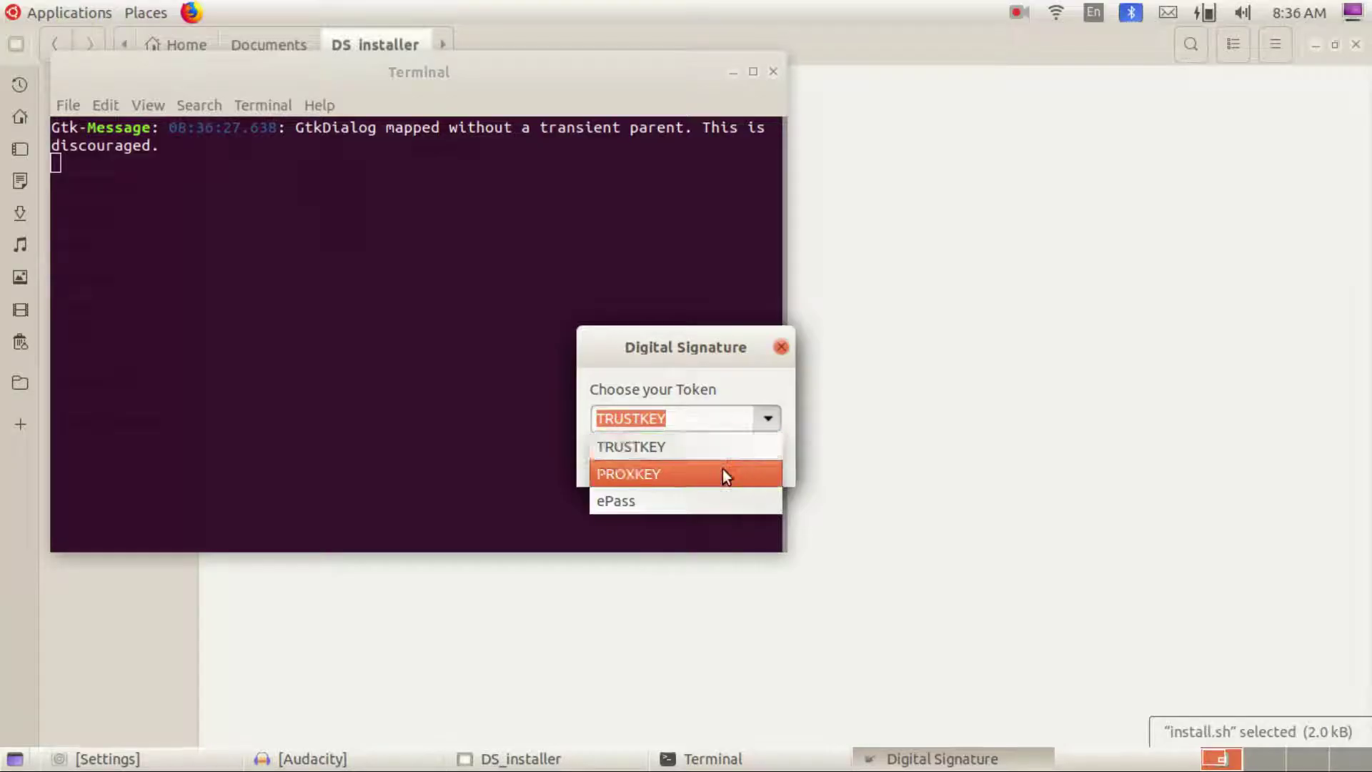
click(658, 475)
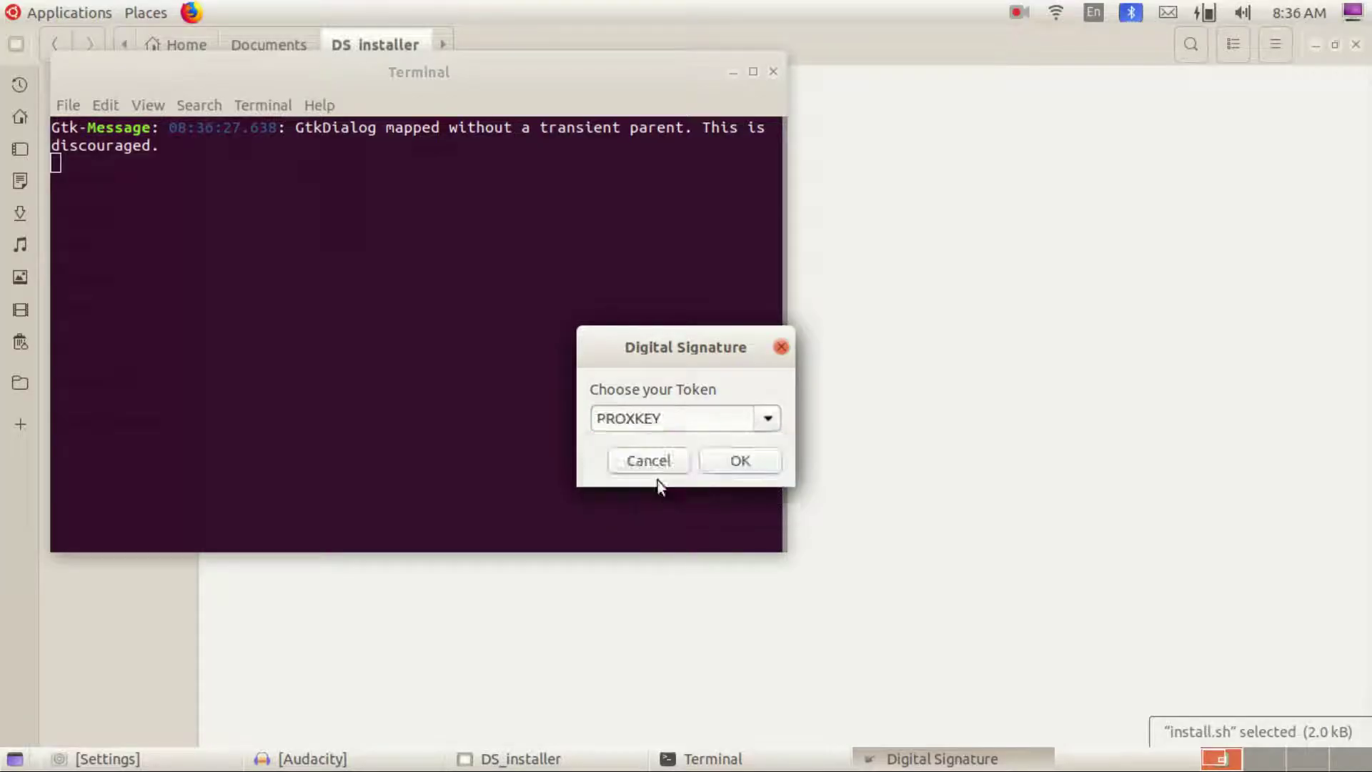
click(746, 463)
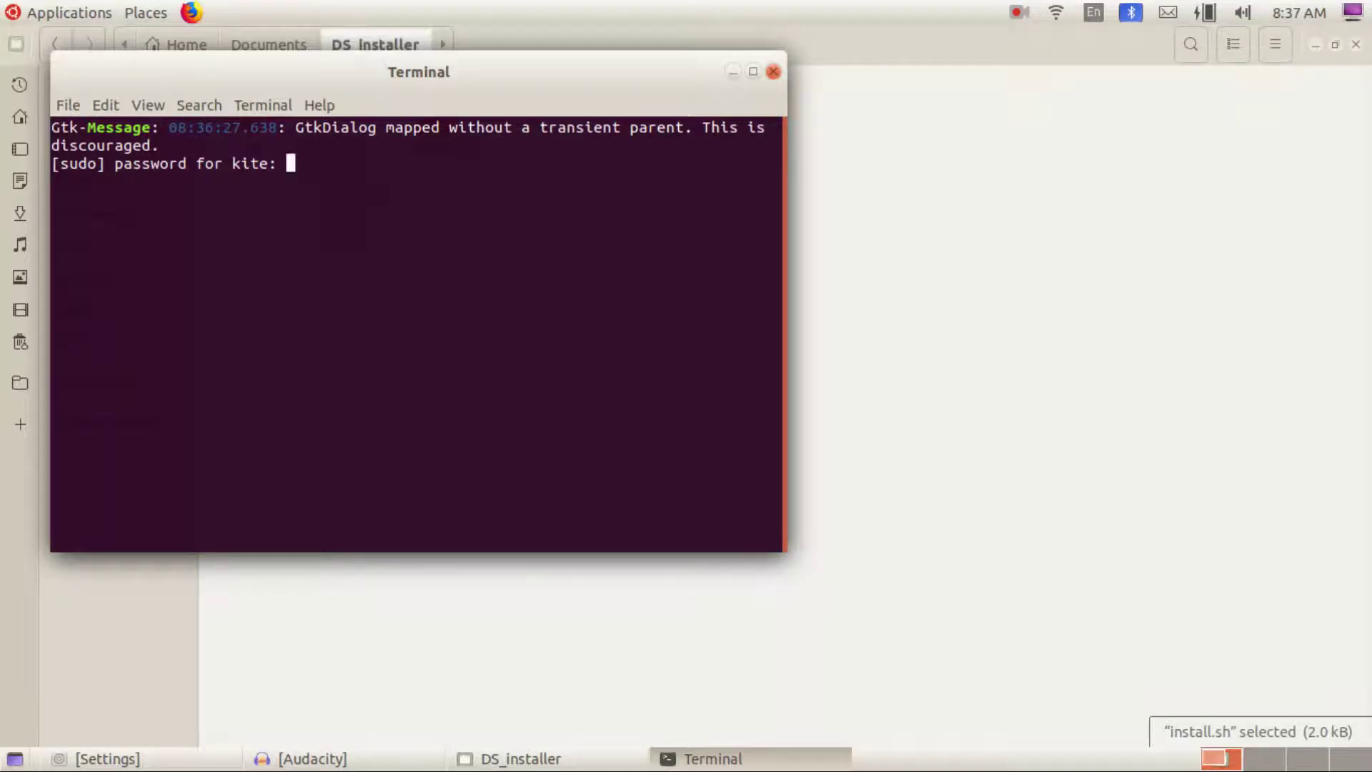
Submit the sudo password to install the packages, and acknowledge the notice to remove the token and restart.
key(Return)
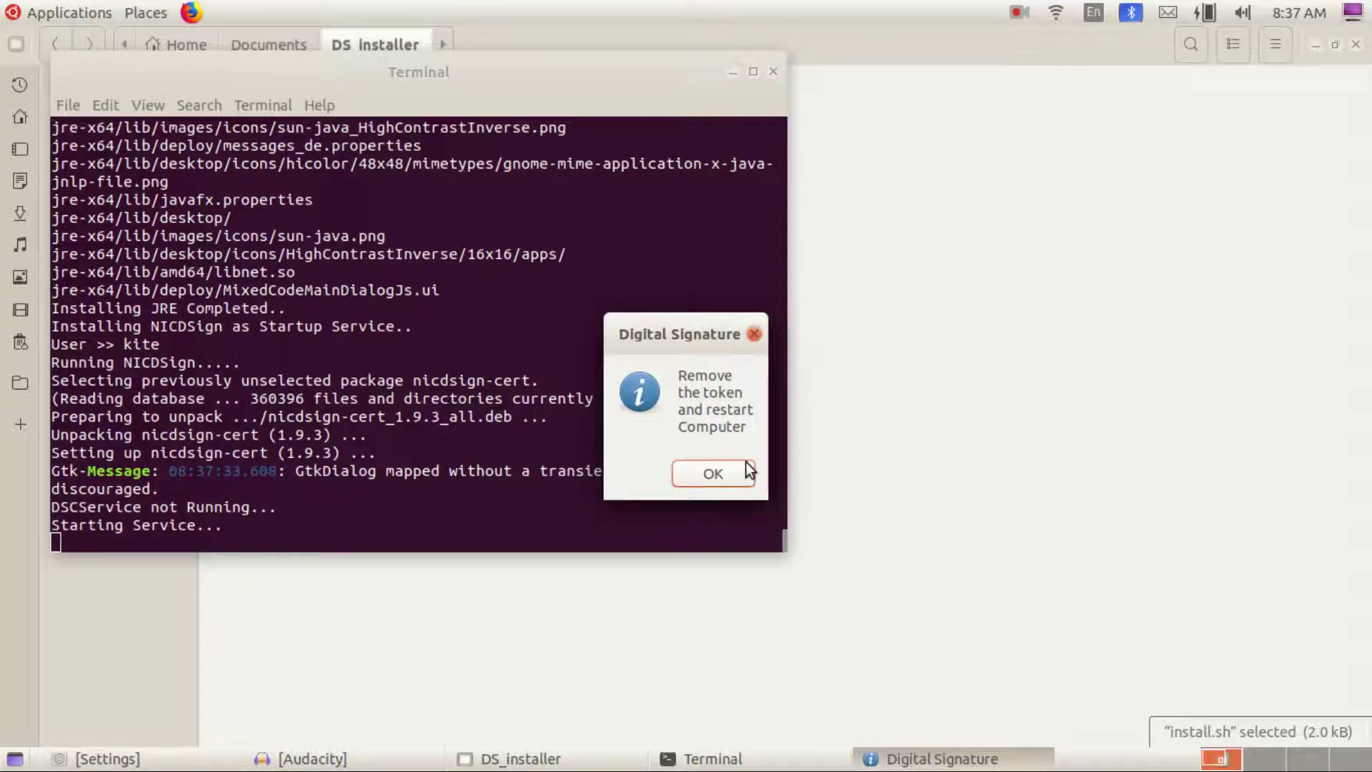
click(713, 475)
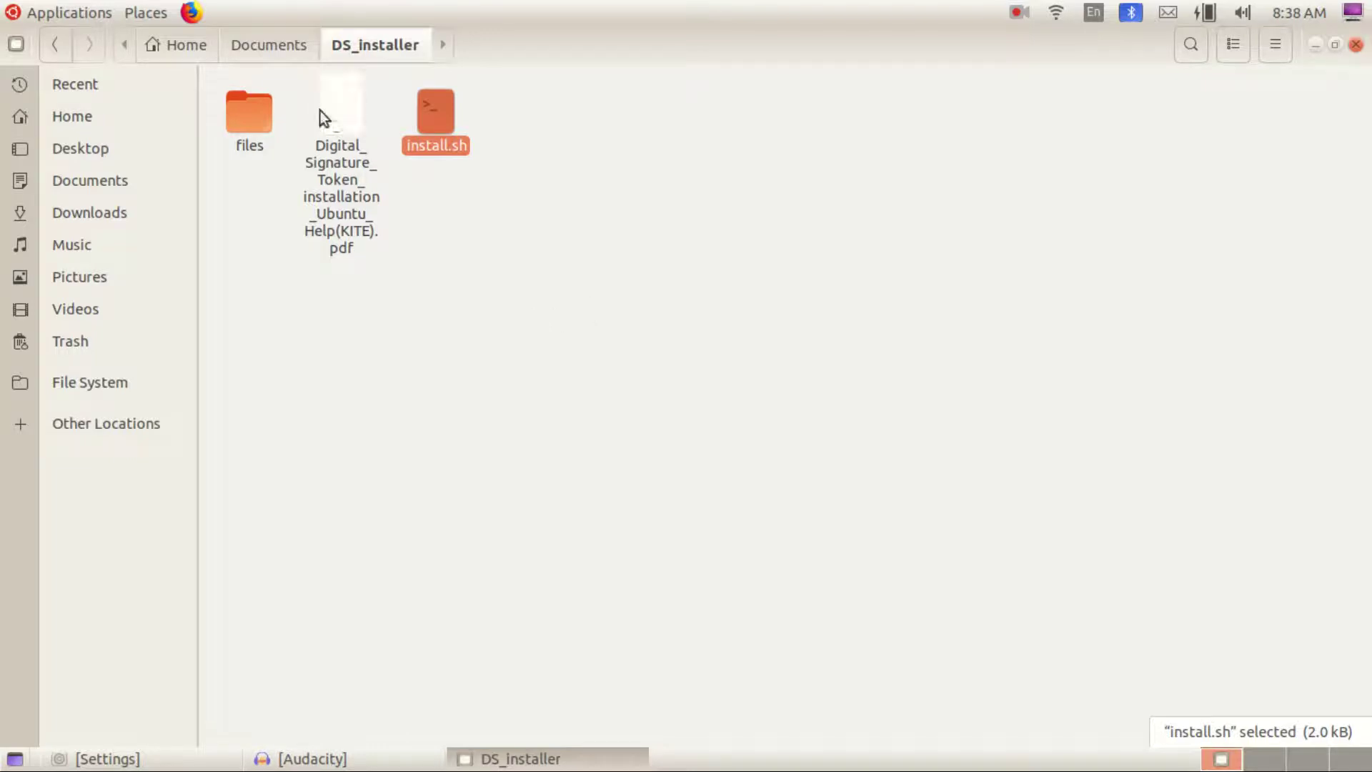
click(268, 46)
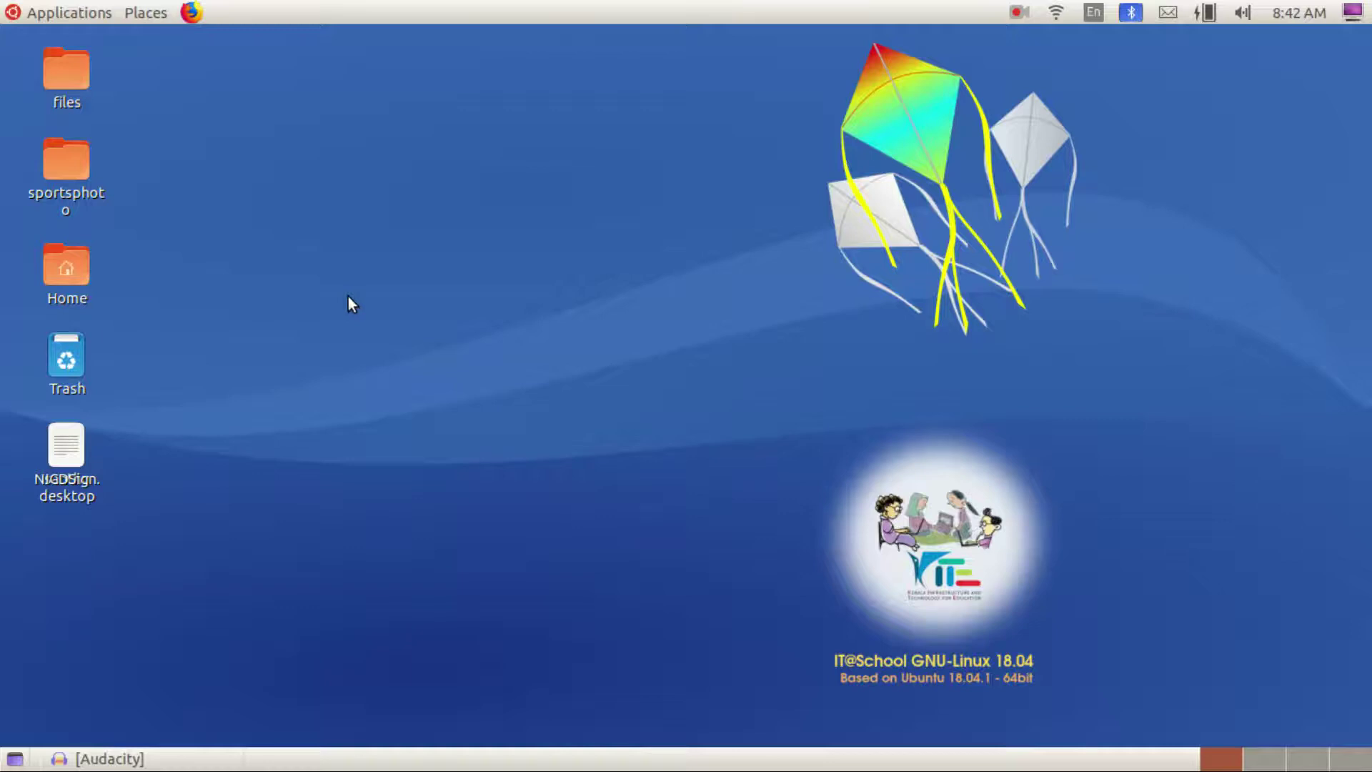
Switch to Firefox and enable its Menu Bar.
click(190, 13)
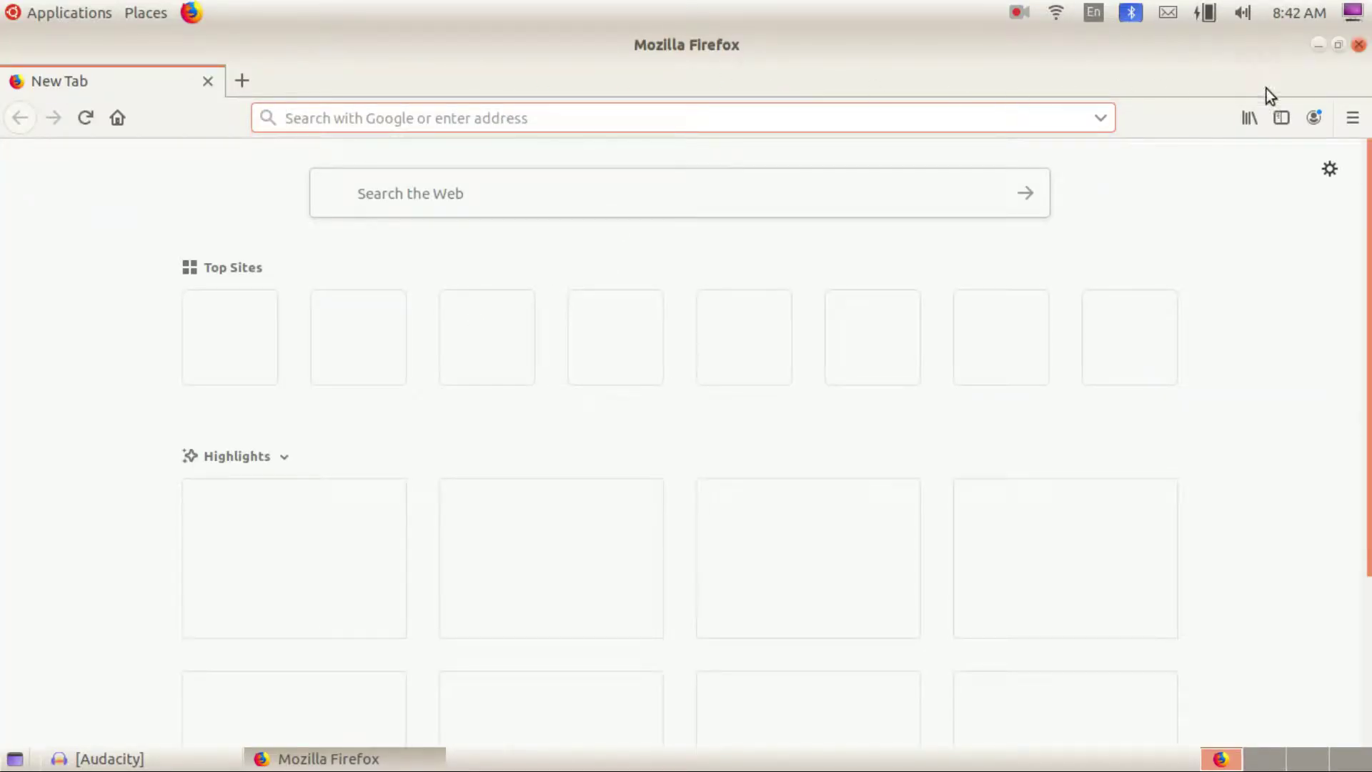
click(1351, 118)
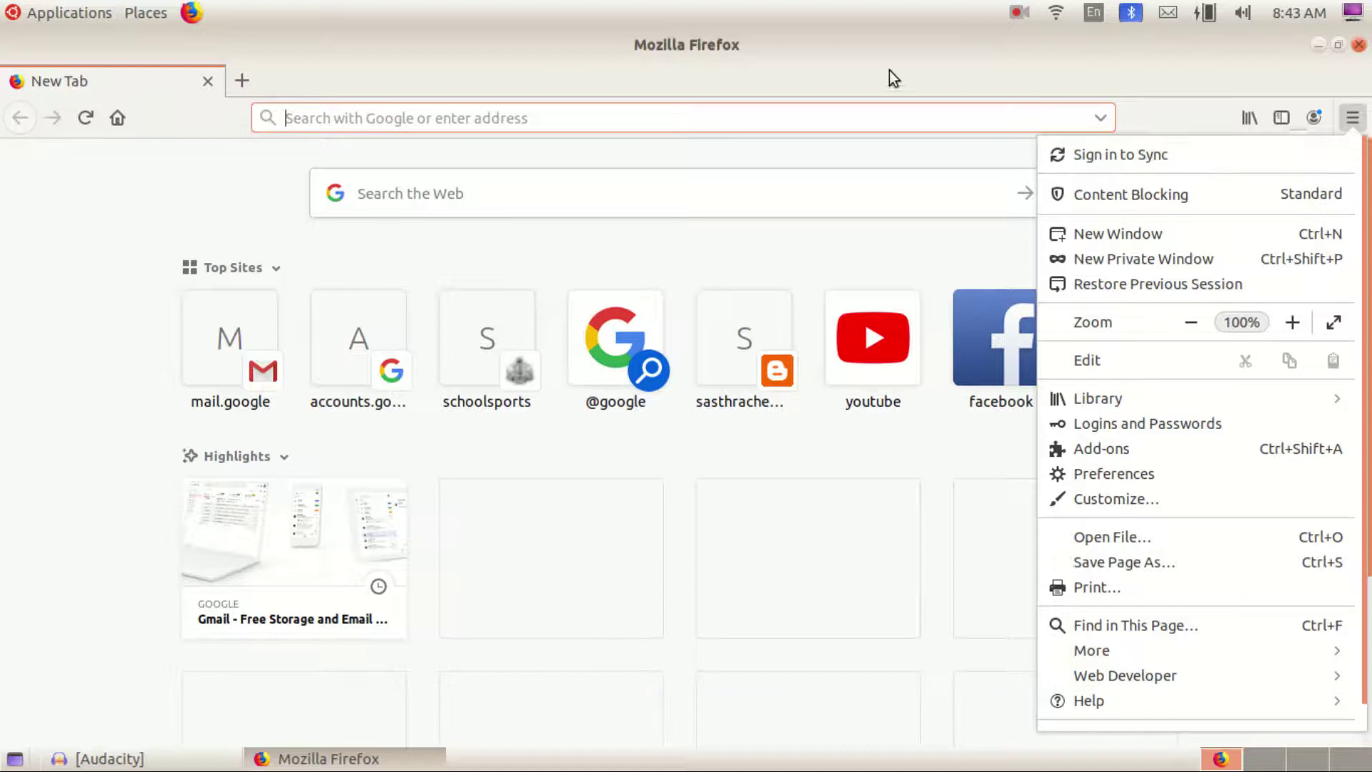
click(714, 83)
right_click(700, 81)
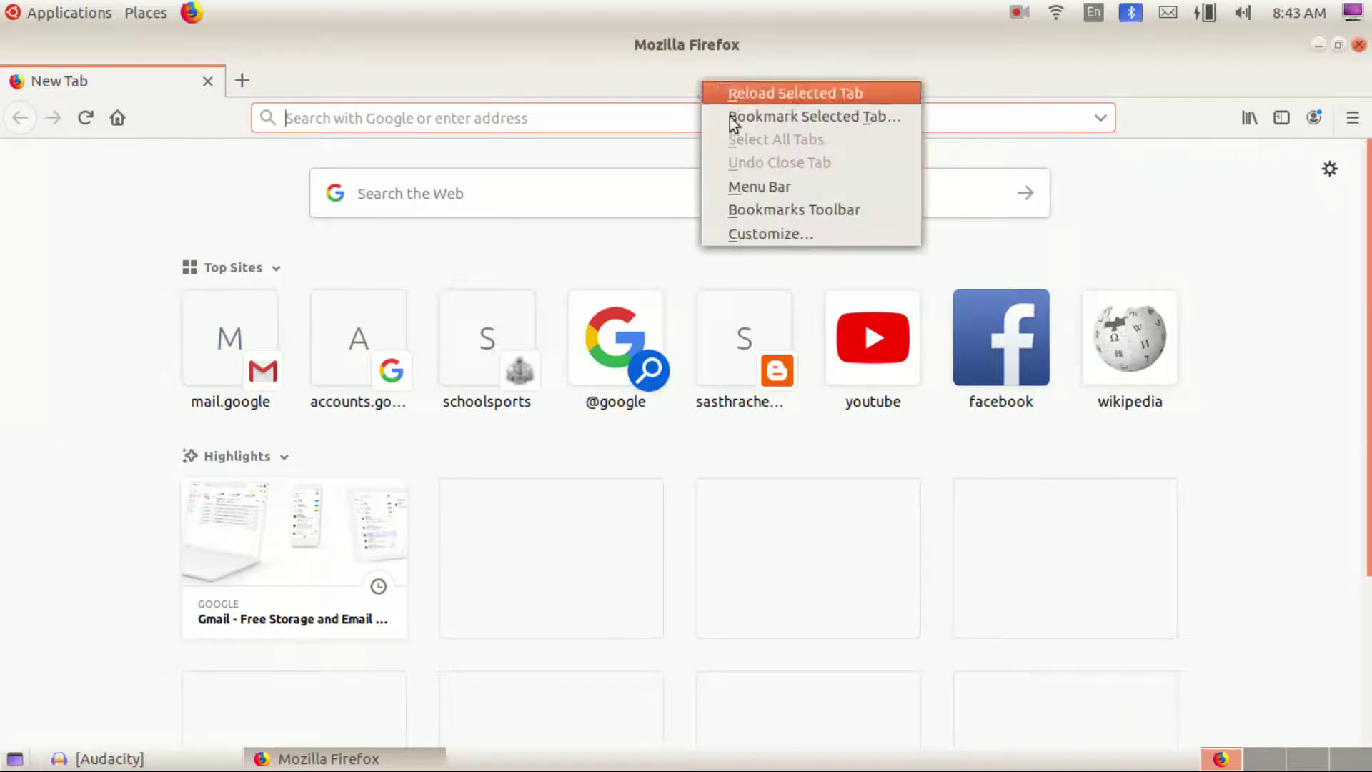
click(754, 187)
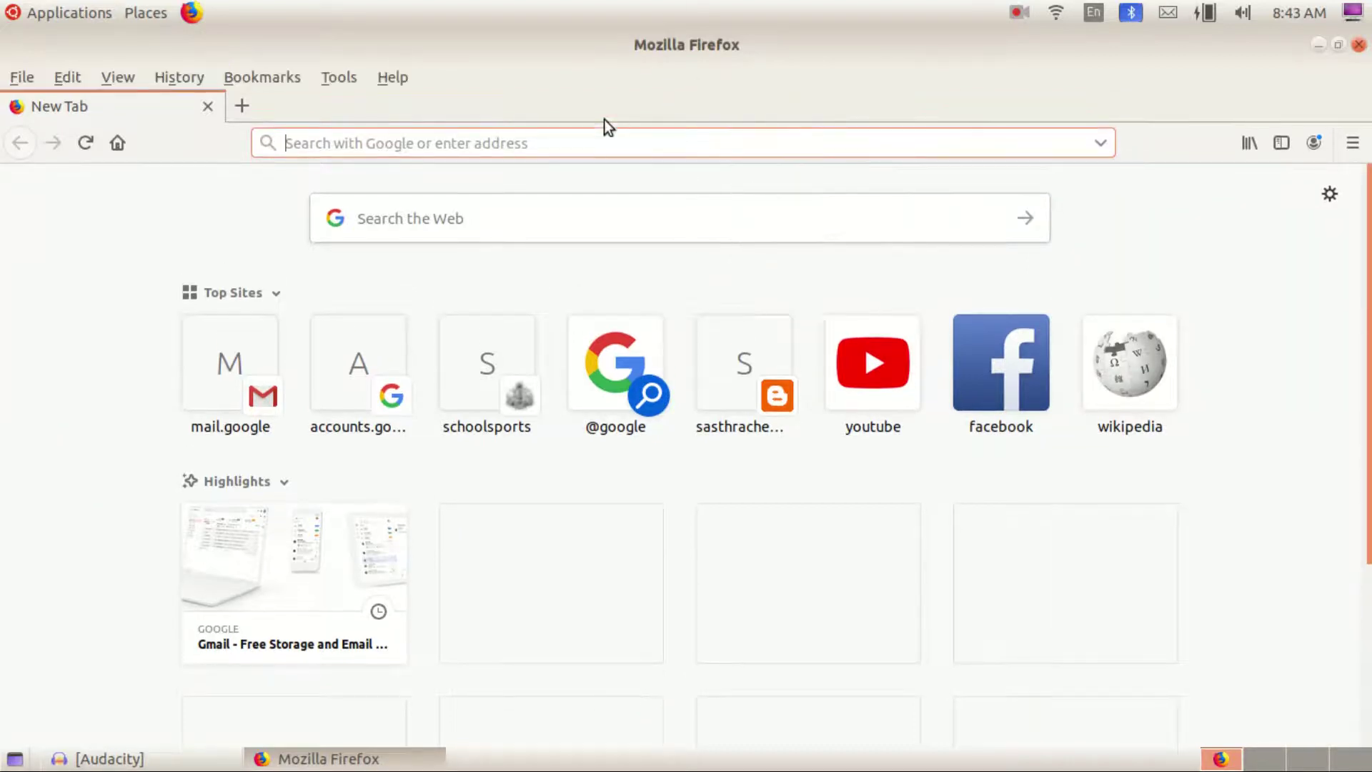
Open the browser preferences at the Privacy & Security settings.
click(71, 77)
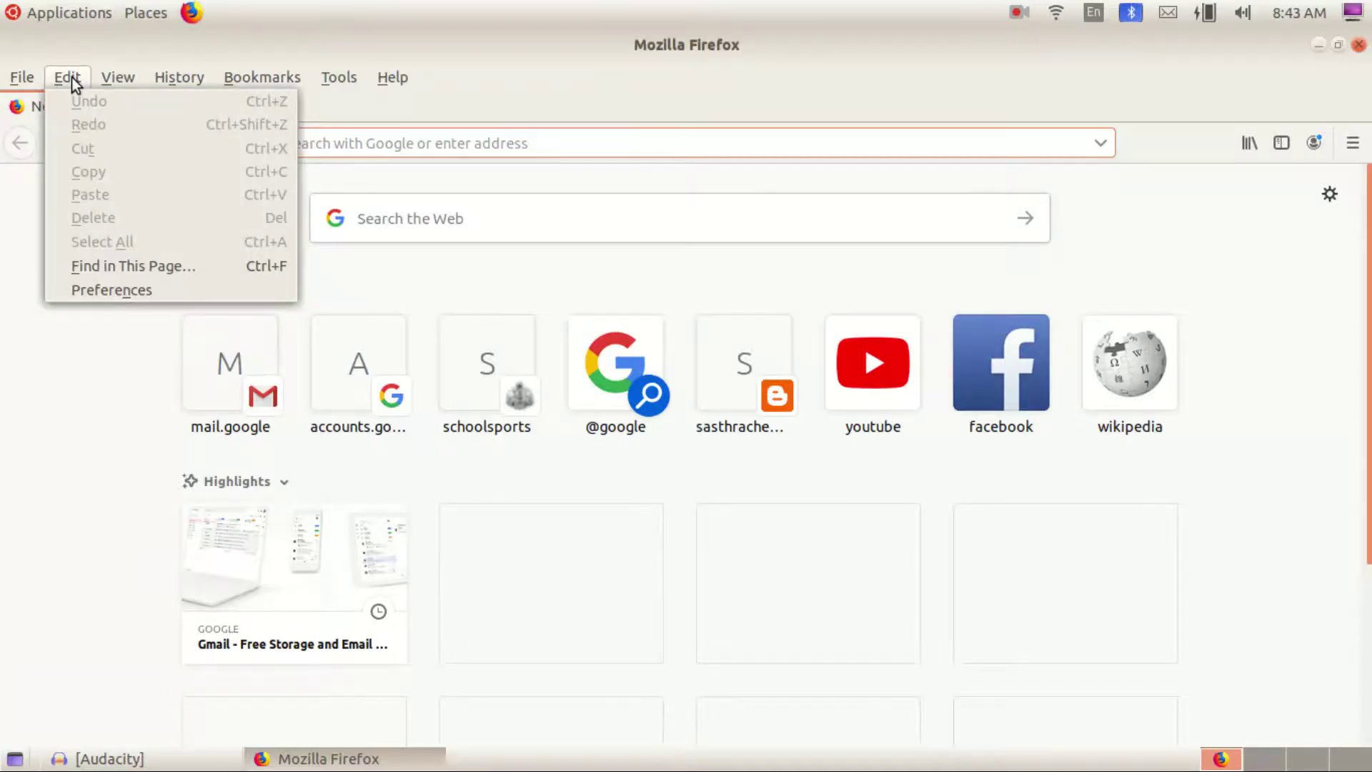
click(122, 290)
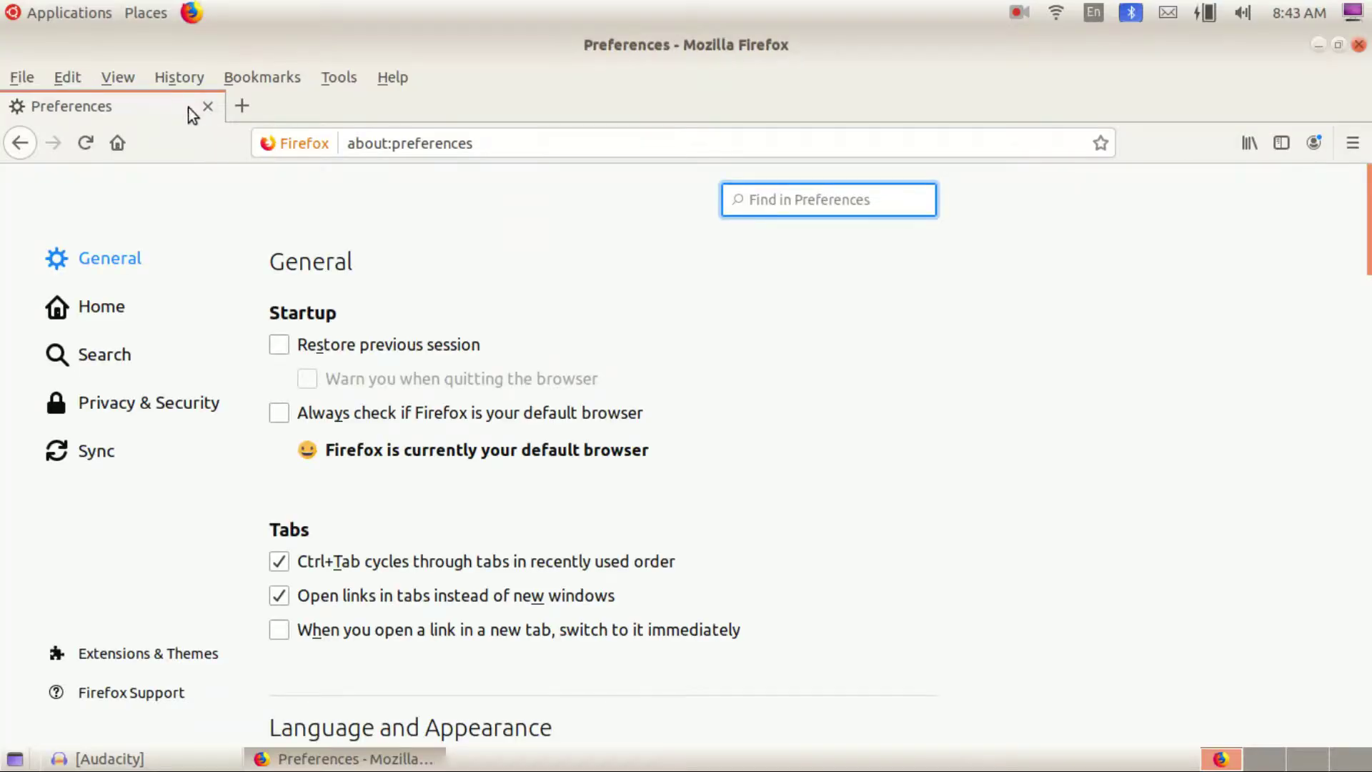
click(79, 76)
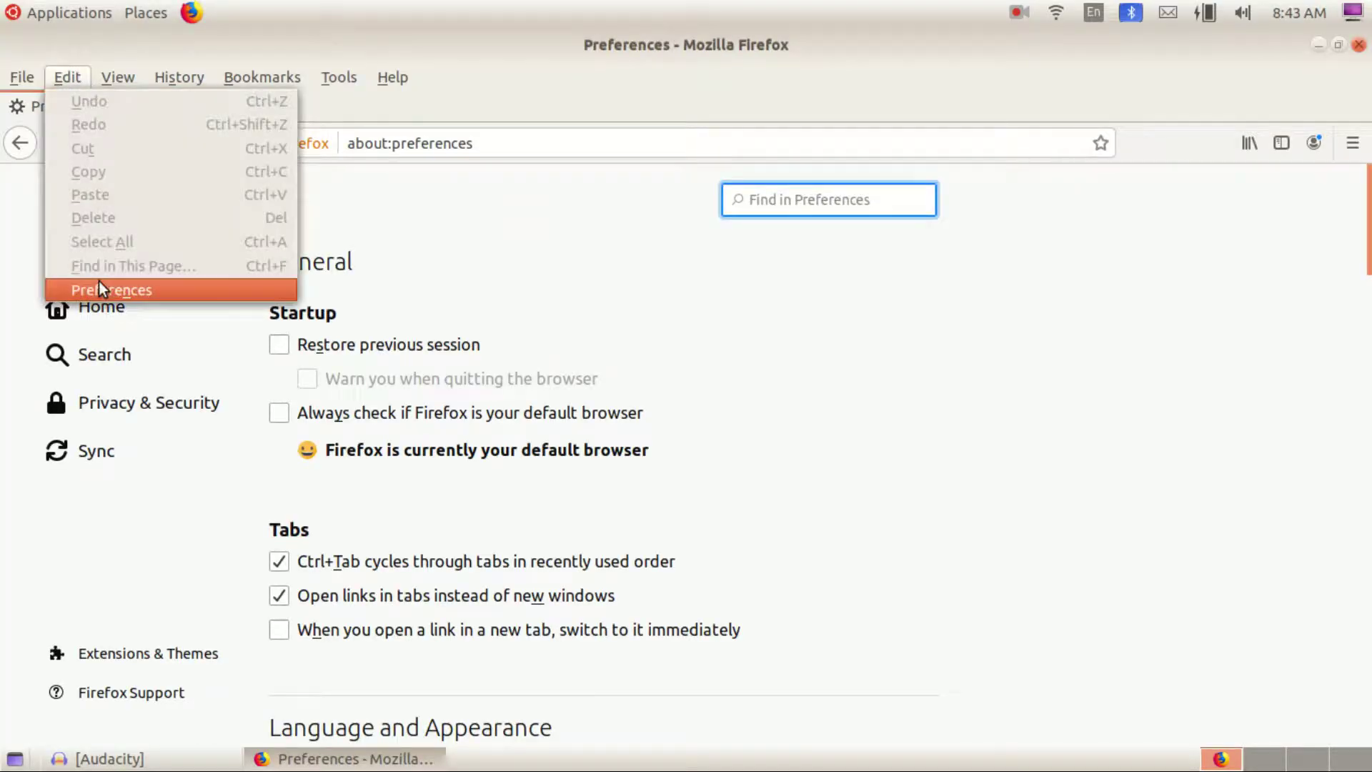
click(435, 224)
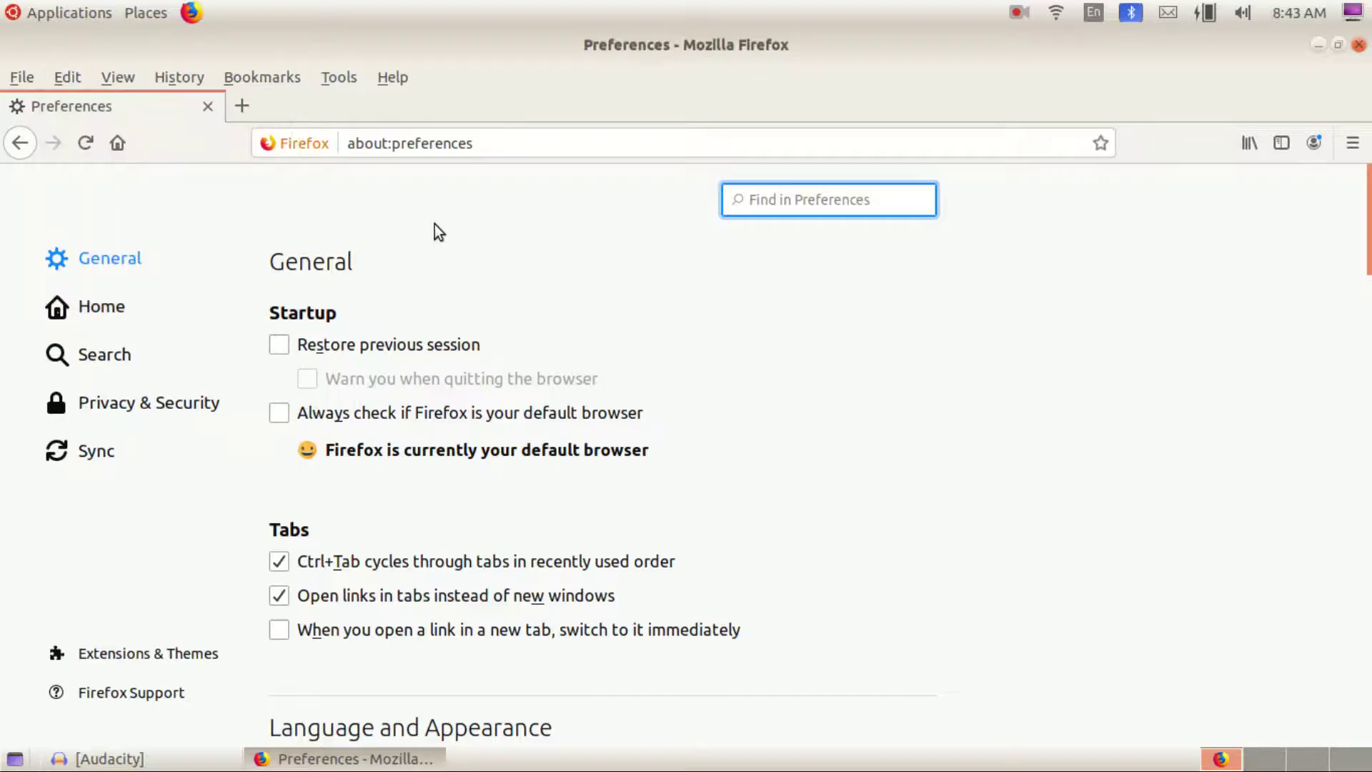
click(122, 405)
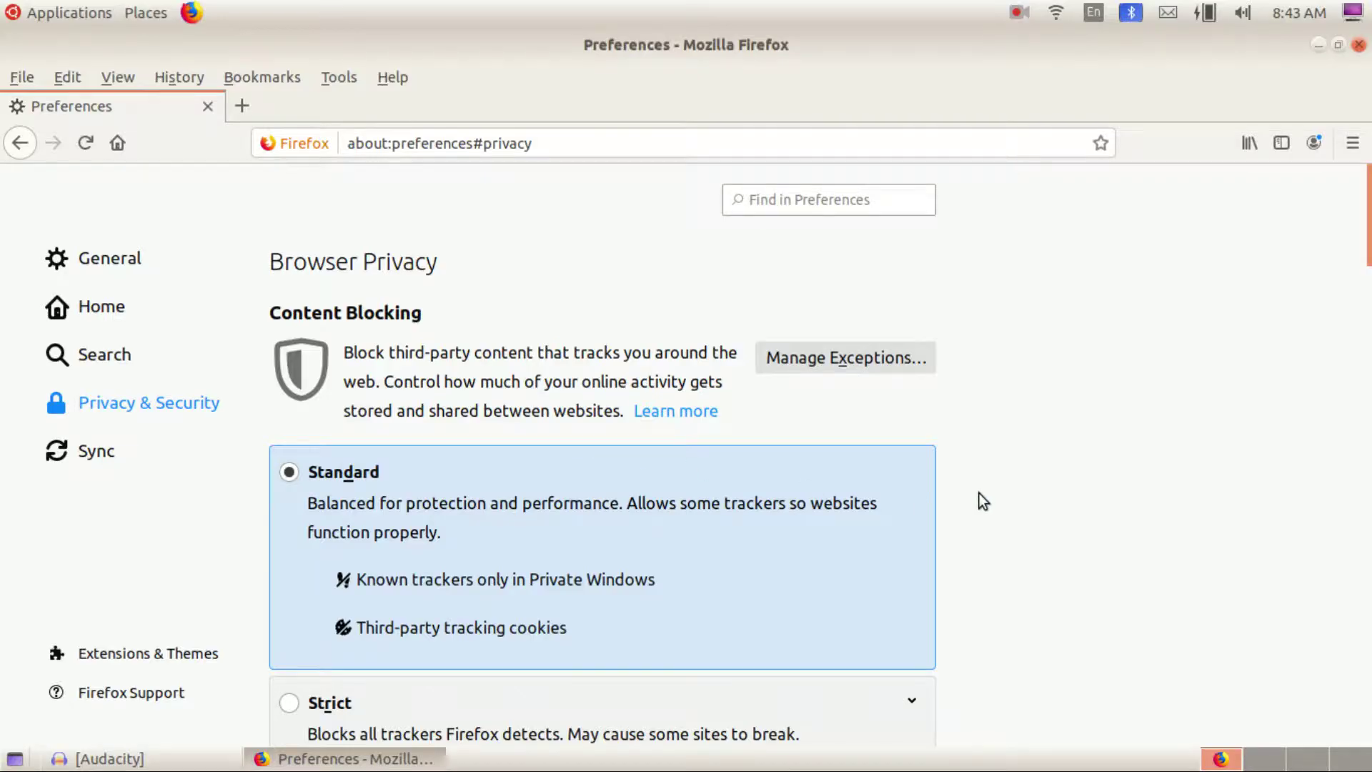
Open the Certificate Manager from the Certificates section of the Privacy & Security preferences.
scroll(979, 493, down, 7)
scroll(980, 494, down, 15)
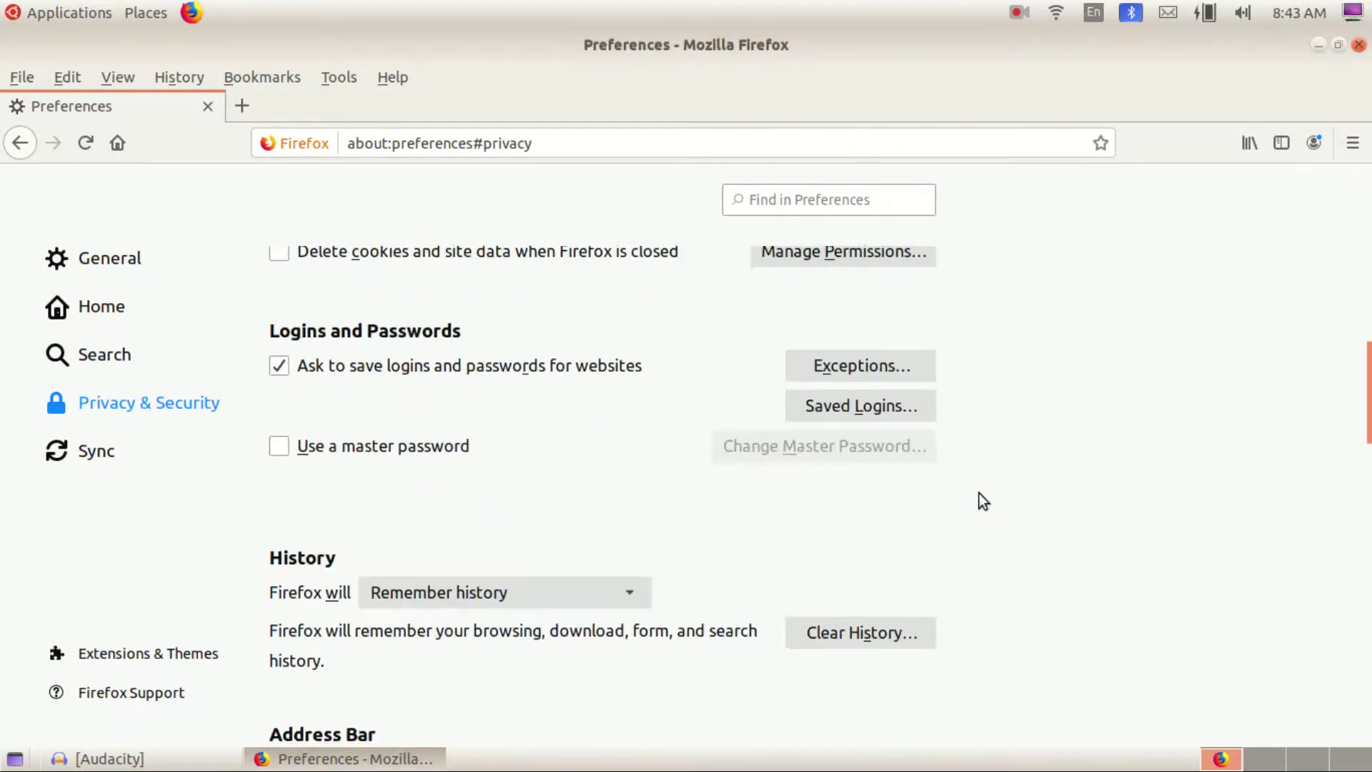
scroll(978, 492, down, 15)
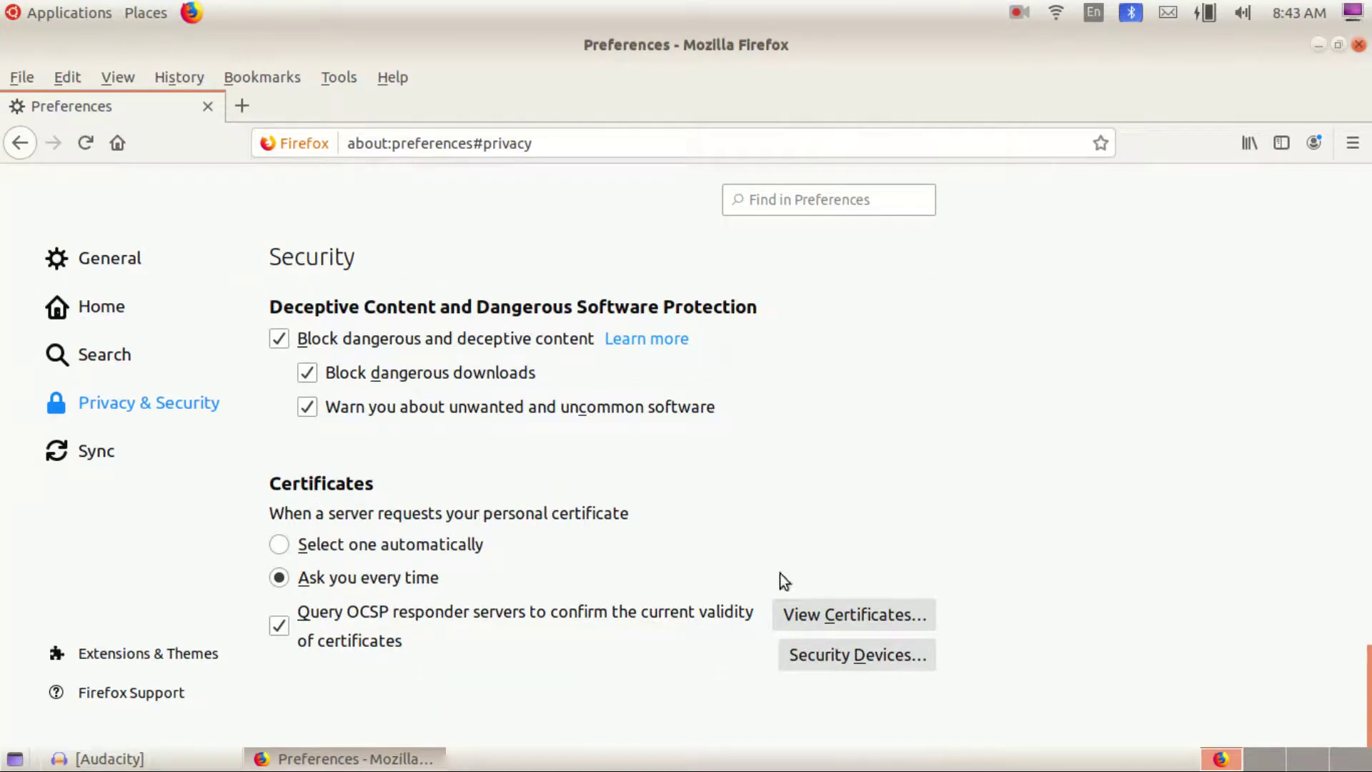
click(821, 614)
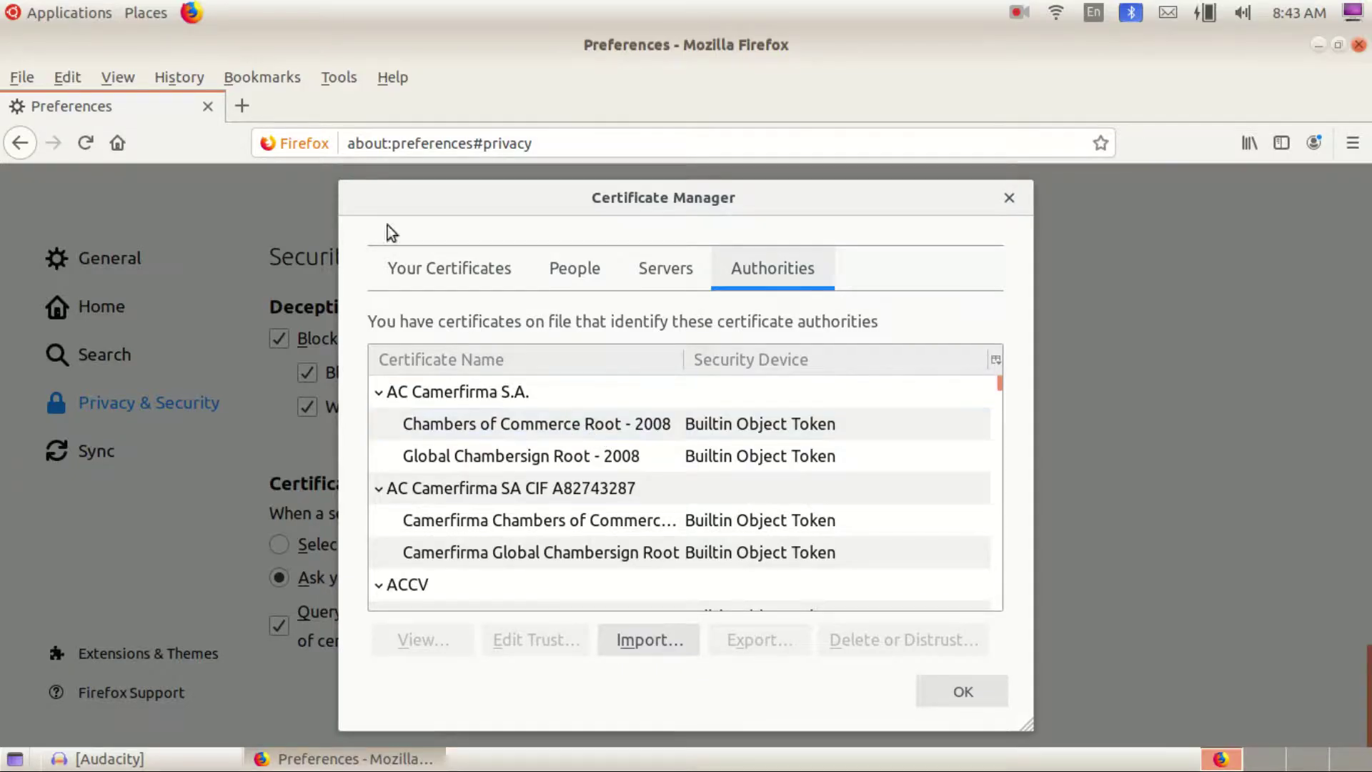
Check the ssl folder in Documents for the root certificate file, and close the file manager.
click(139, 14)
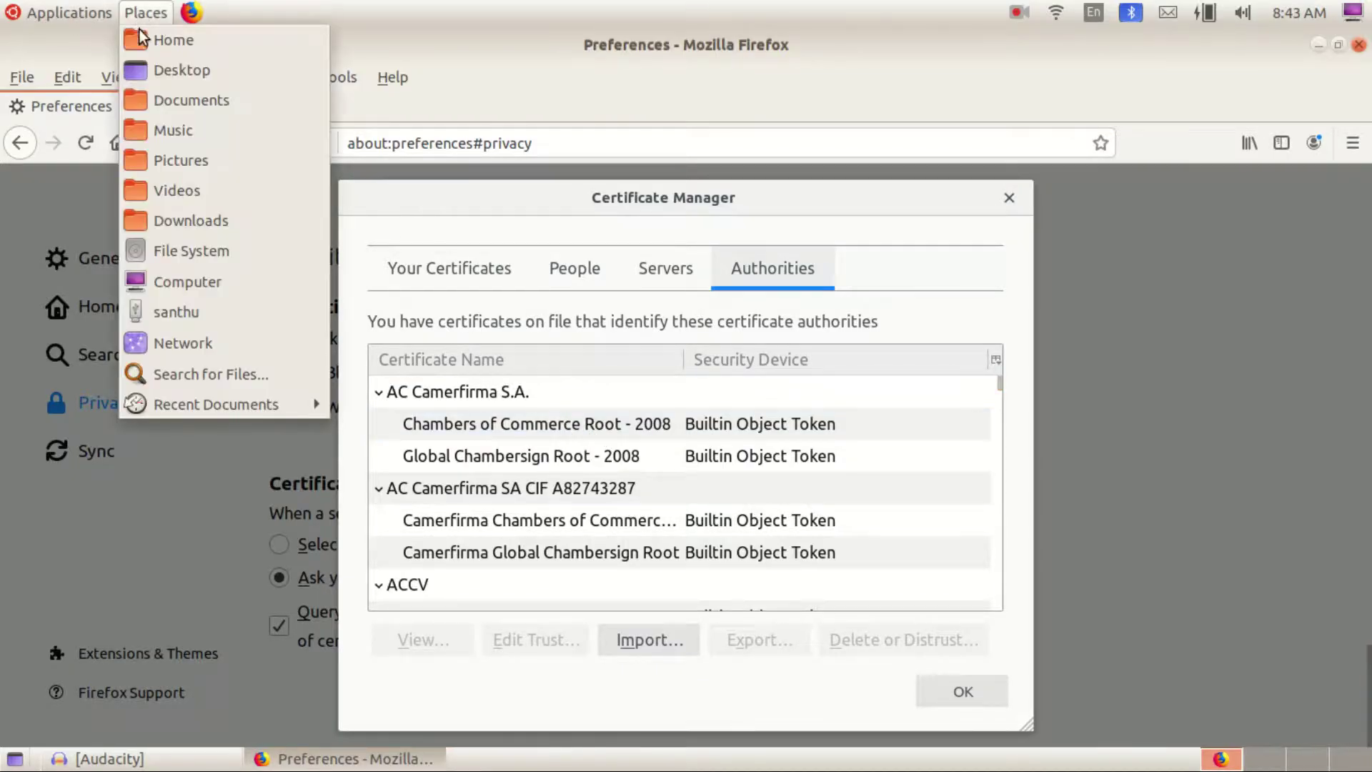
click(160, 100)
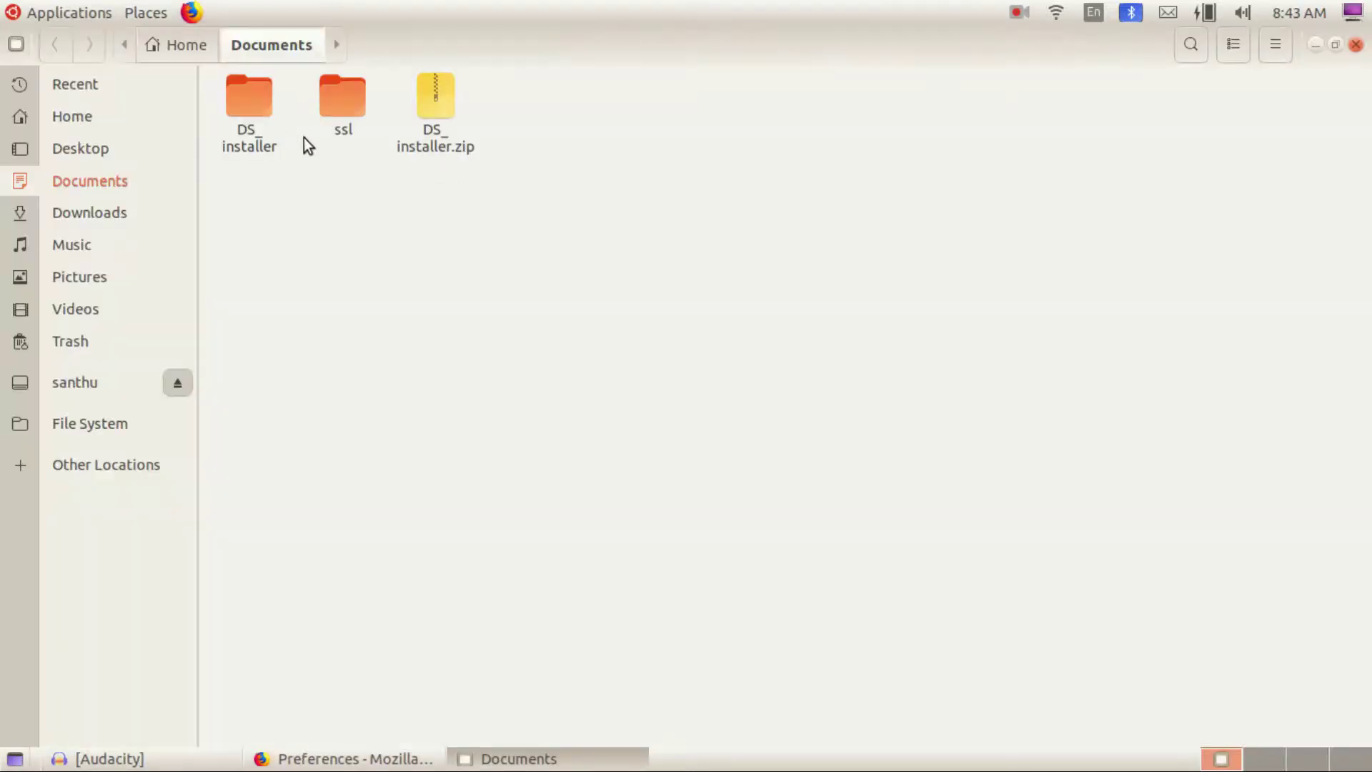
double_click(340, 107)
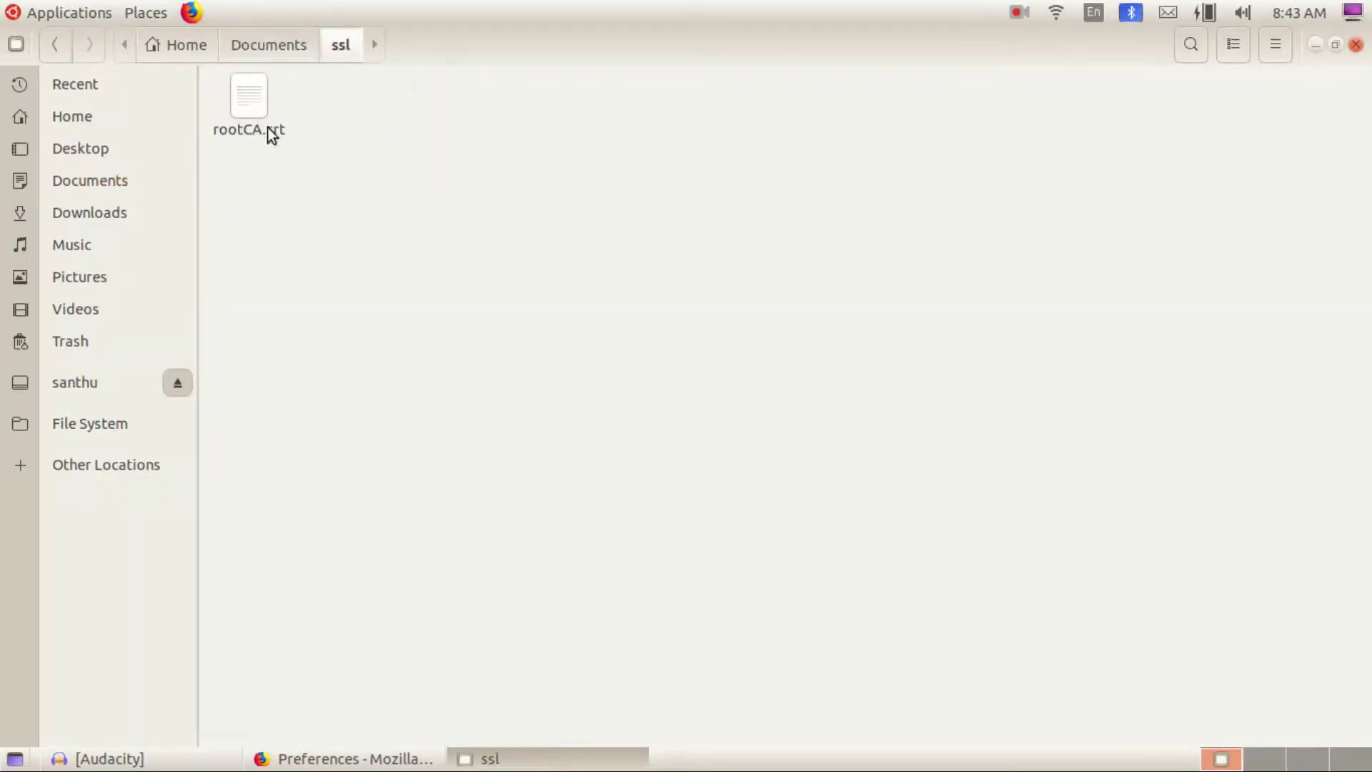
click(1355, 44)
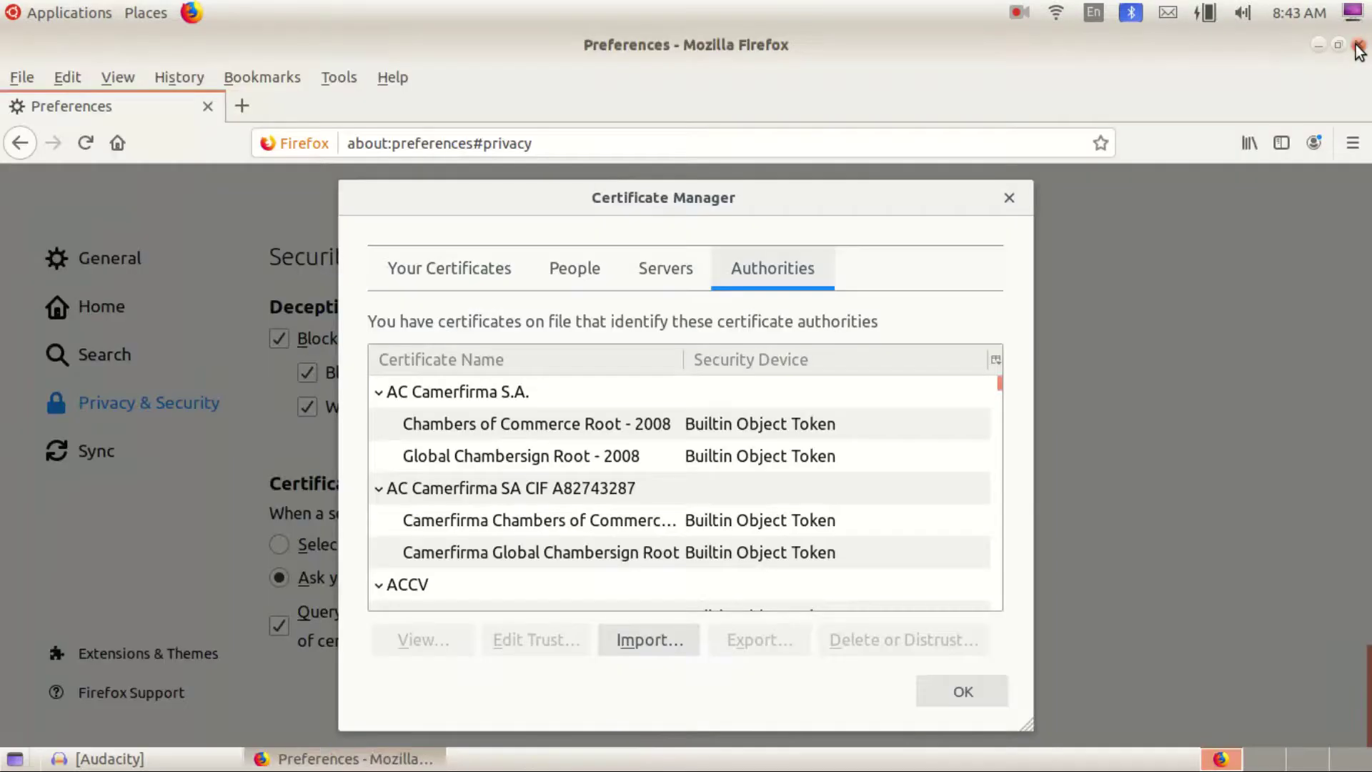
Import the certificate authority file rootCA.crt from the ssl folder in Documents.
click(641, 642)
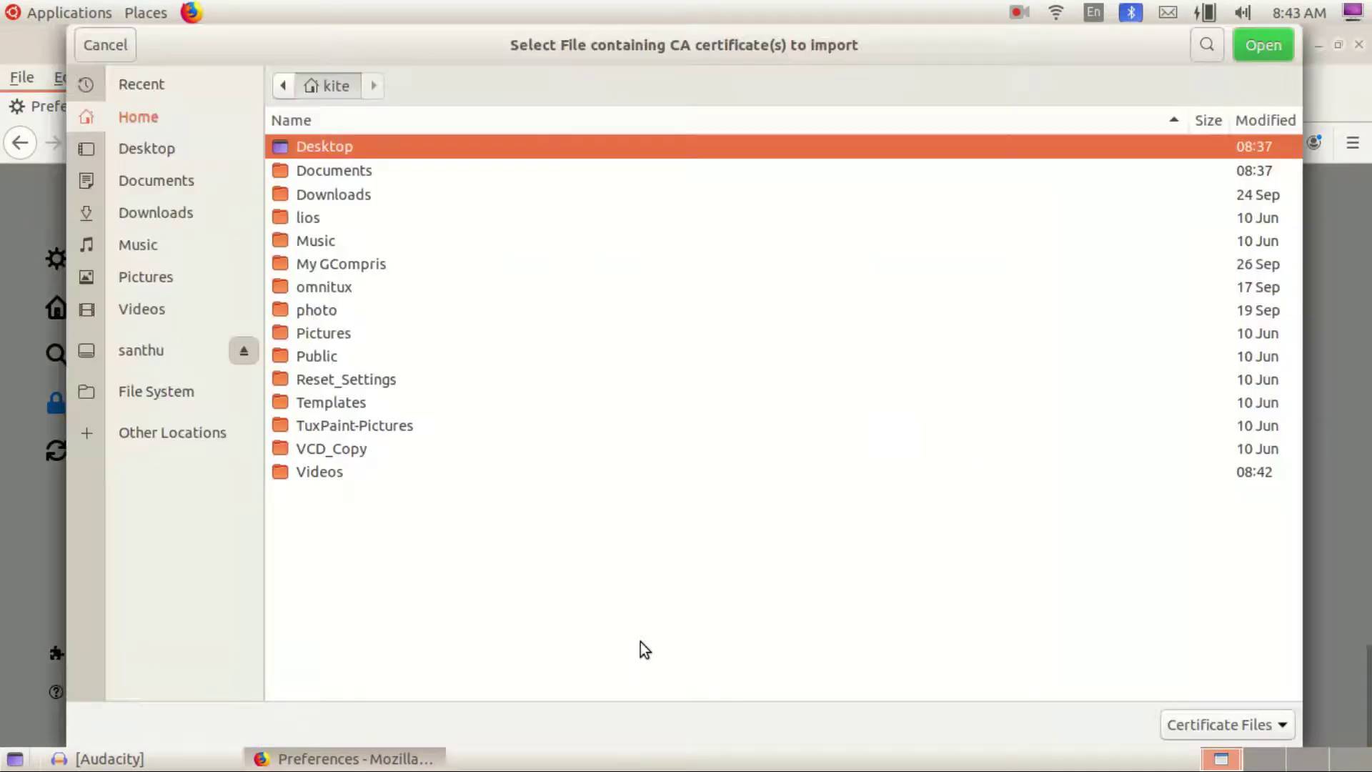
double_click(353, 169)
double_click(306, 172)
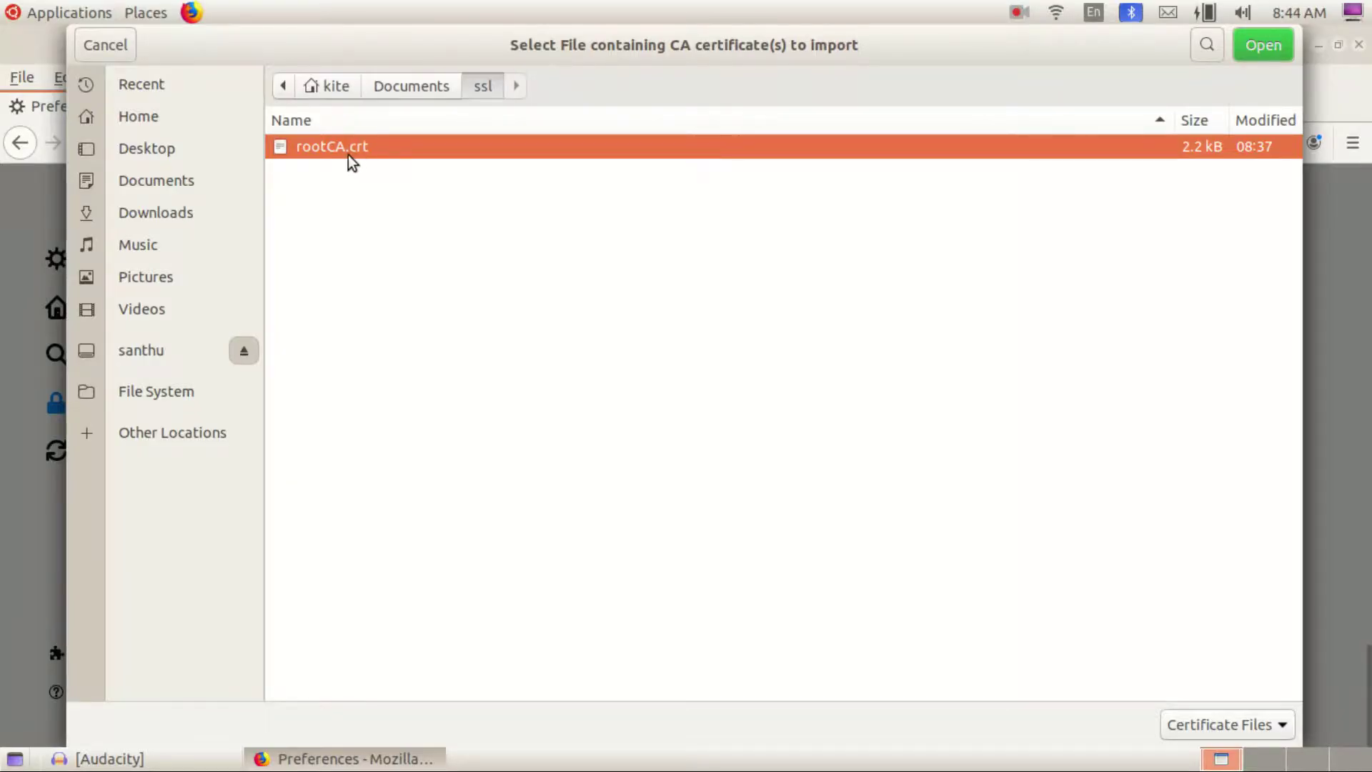
click(1257, 47)
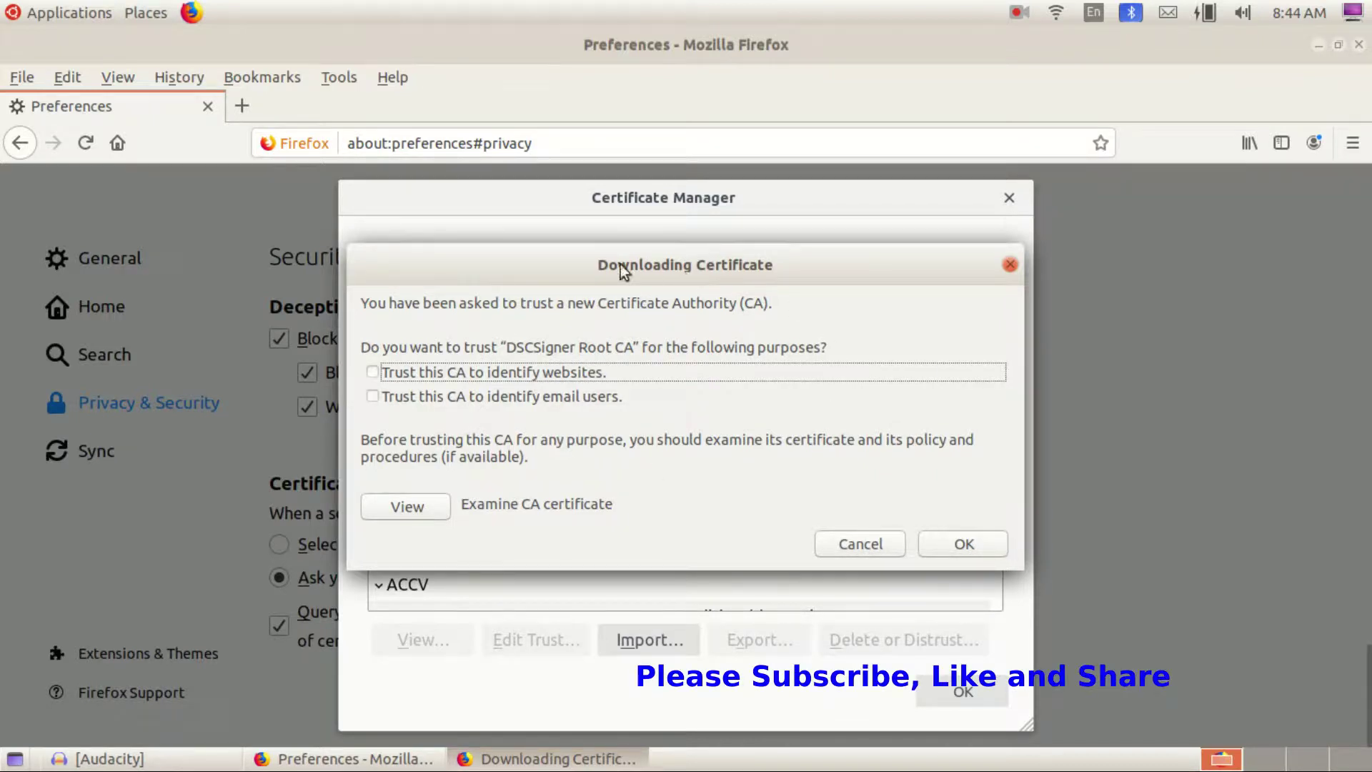
Trust the DSCSigner Root CA to identify websites, confirm the import and close the Certificate Manager.
click(371, 373)
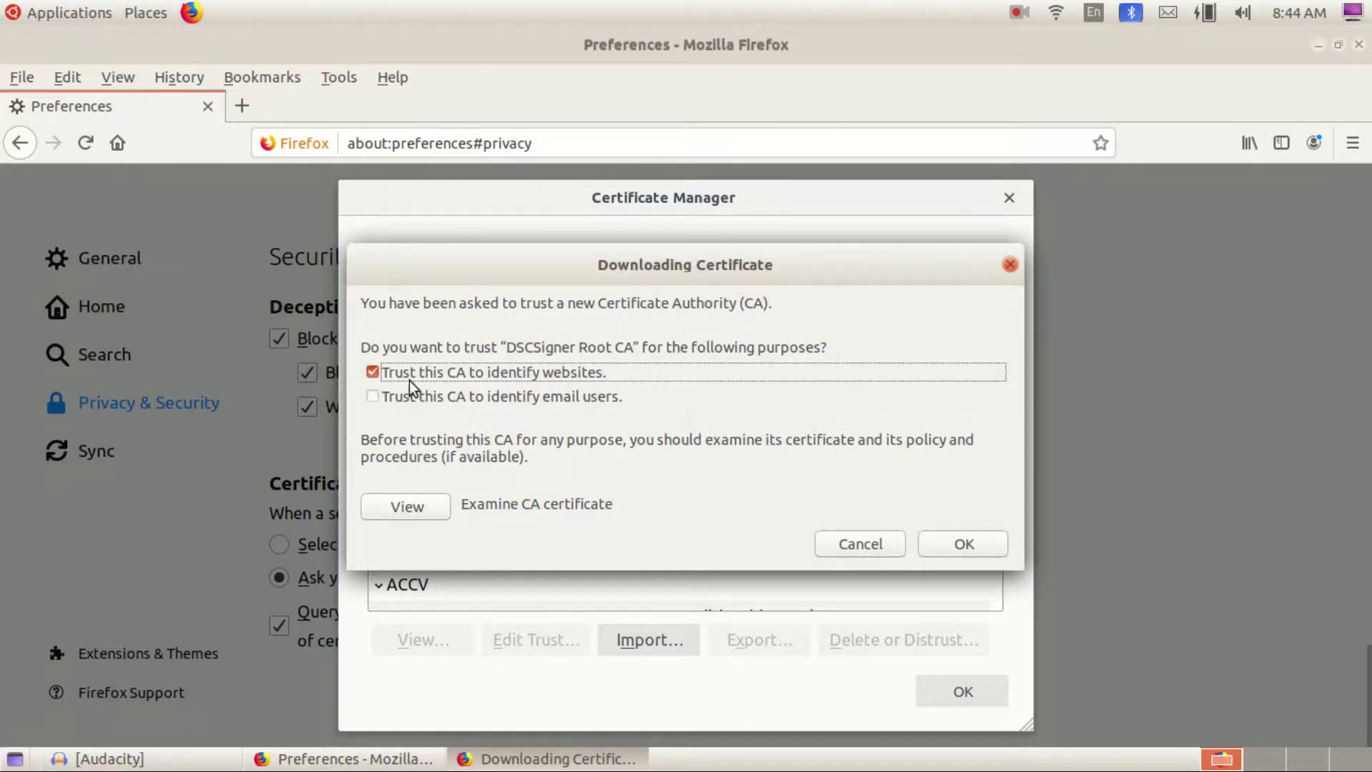
click(945, 544)
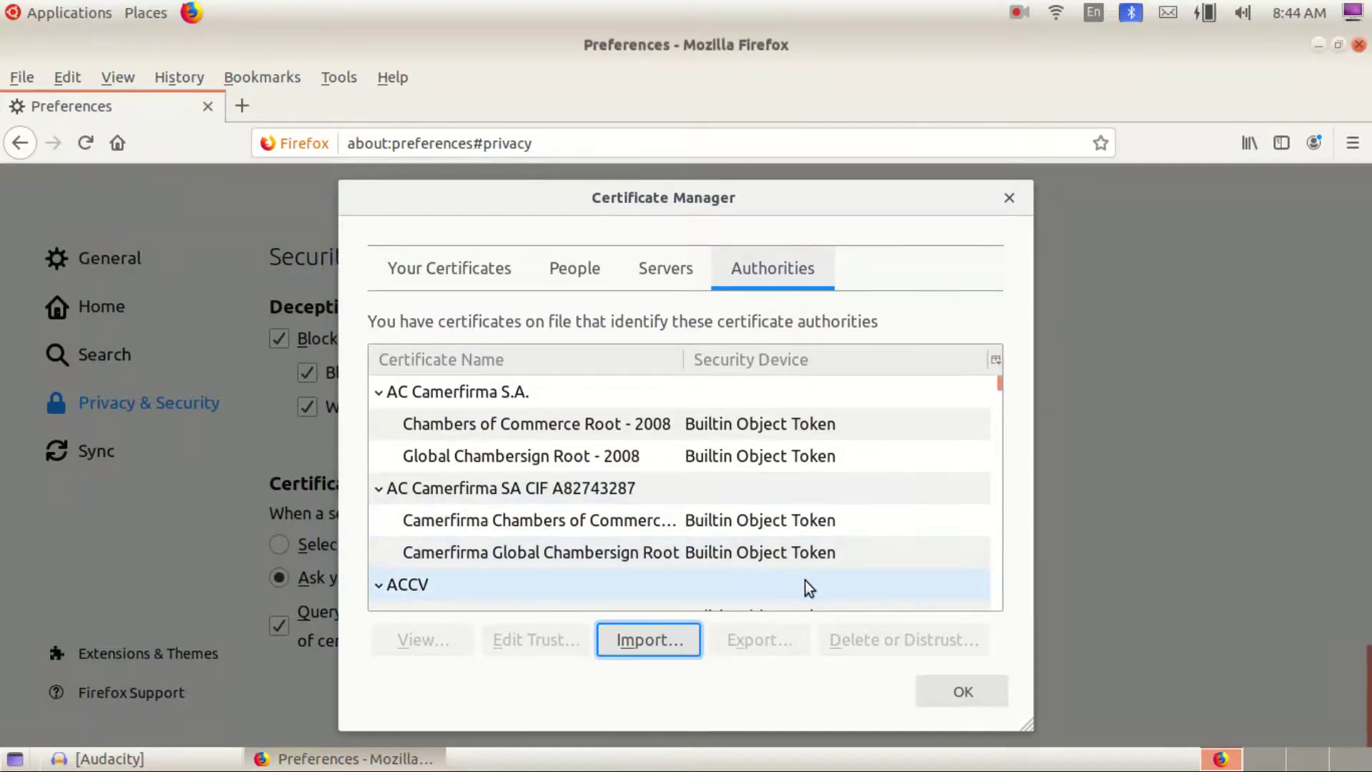
click(950, 692)
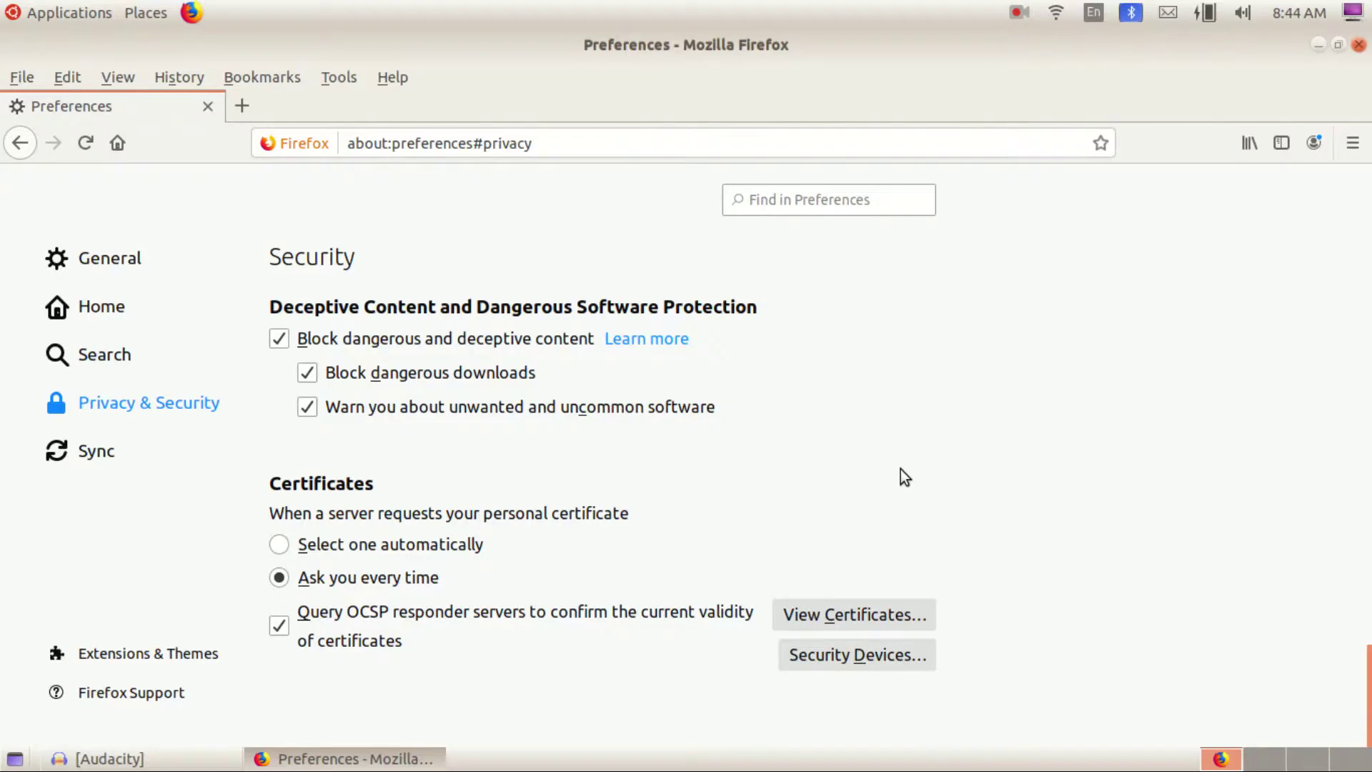
Replace the Preferences tab with a new blank tab and minimize the browser to show the desktop.
click(246, 111)
click(204, 110)
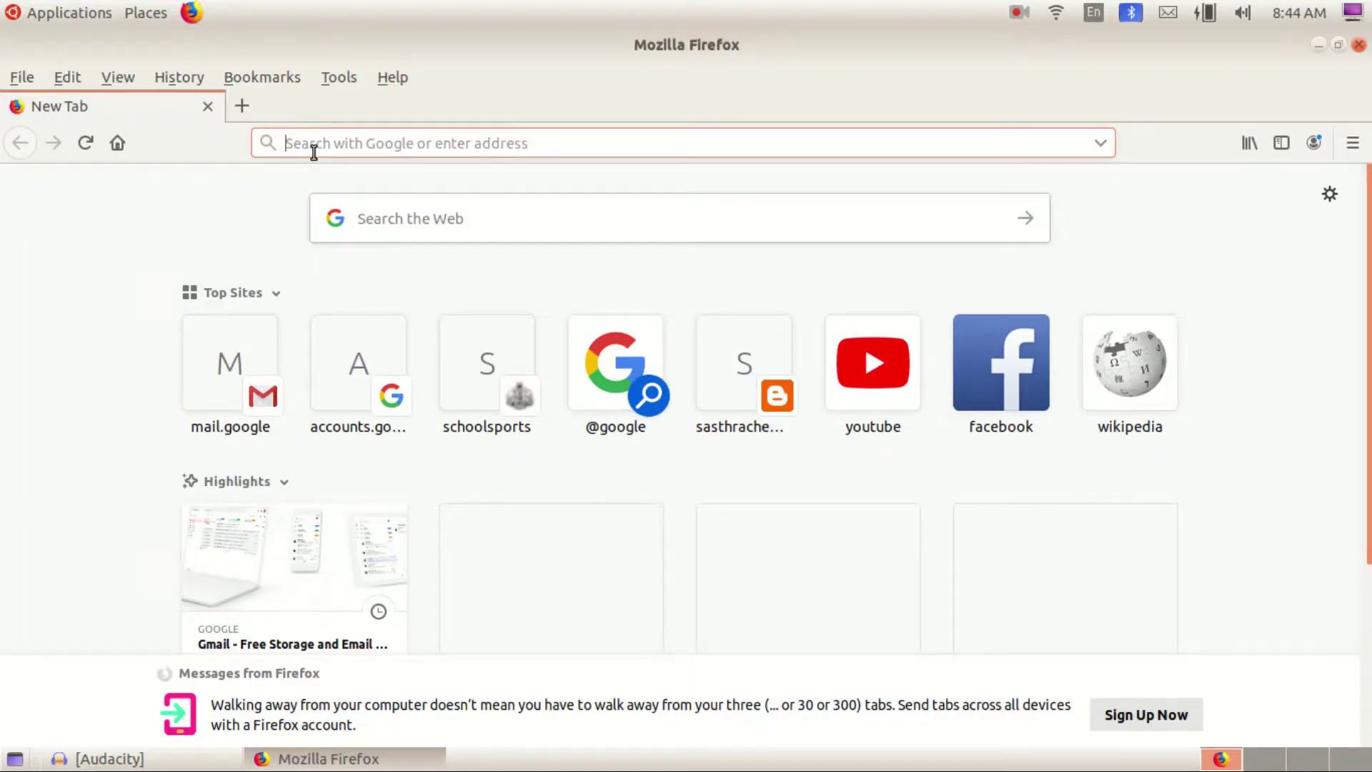
click(1318, 47)
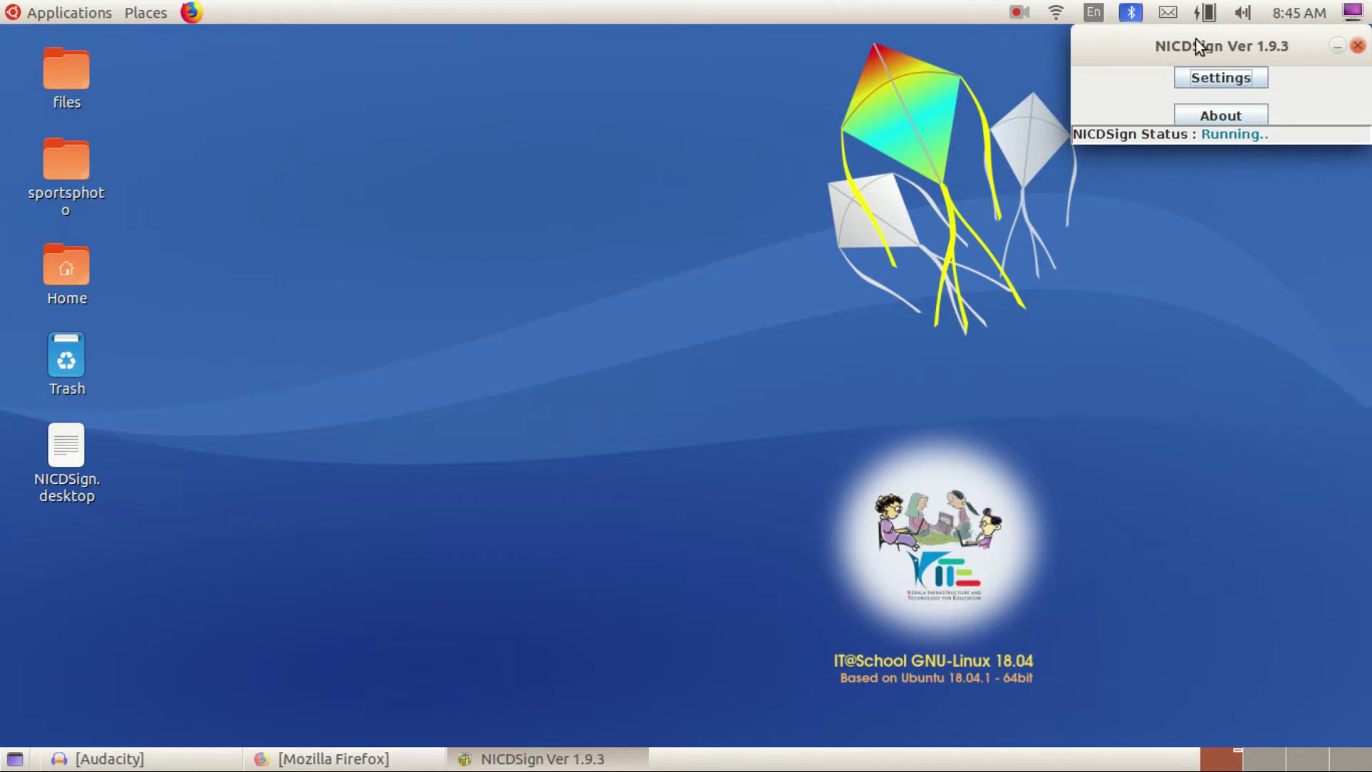
Launch NICDSign.desktop from the desktop, marking it as a trusted application, and deselect its icon.
double_click(68, 444)
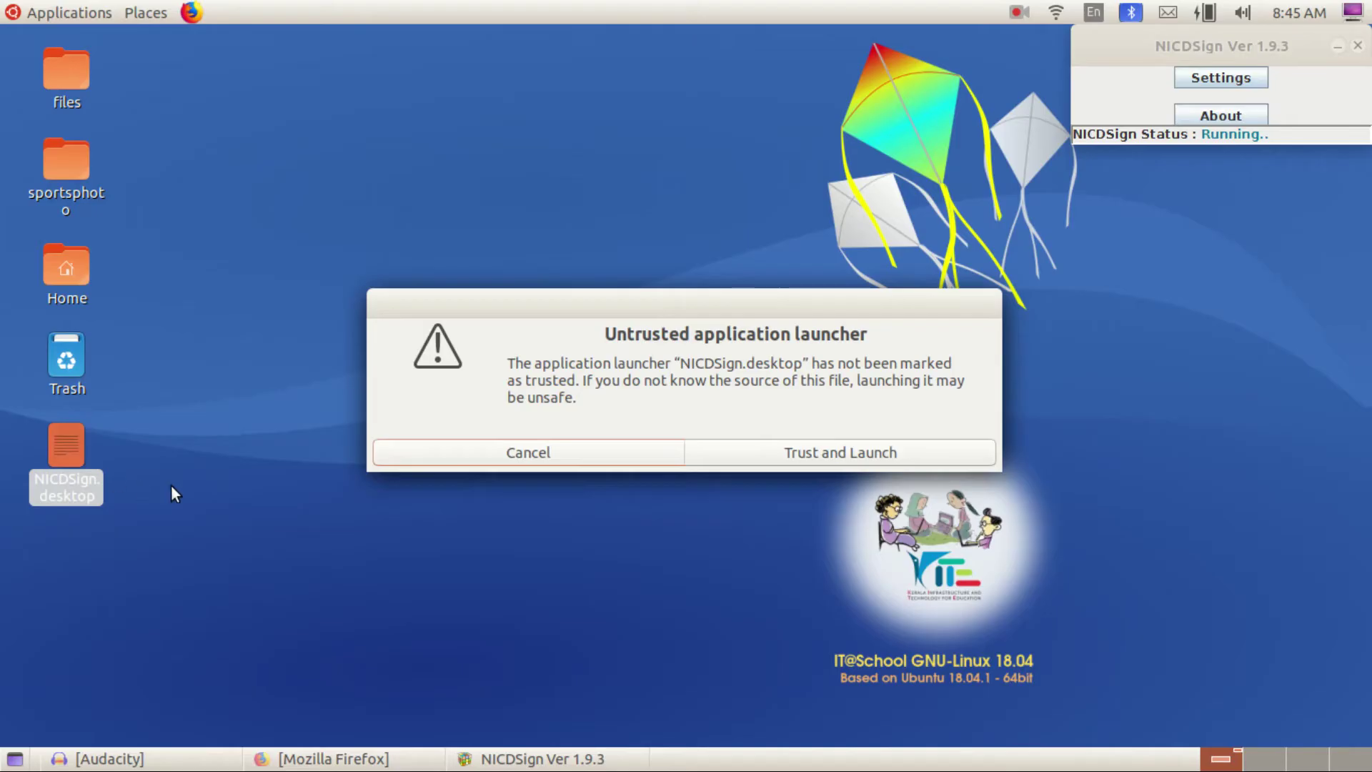
click(824, 456)
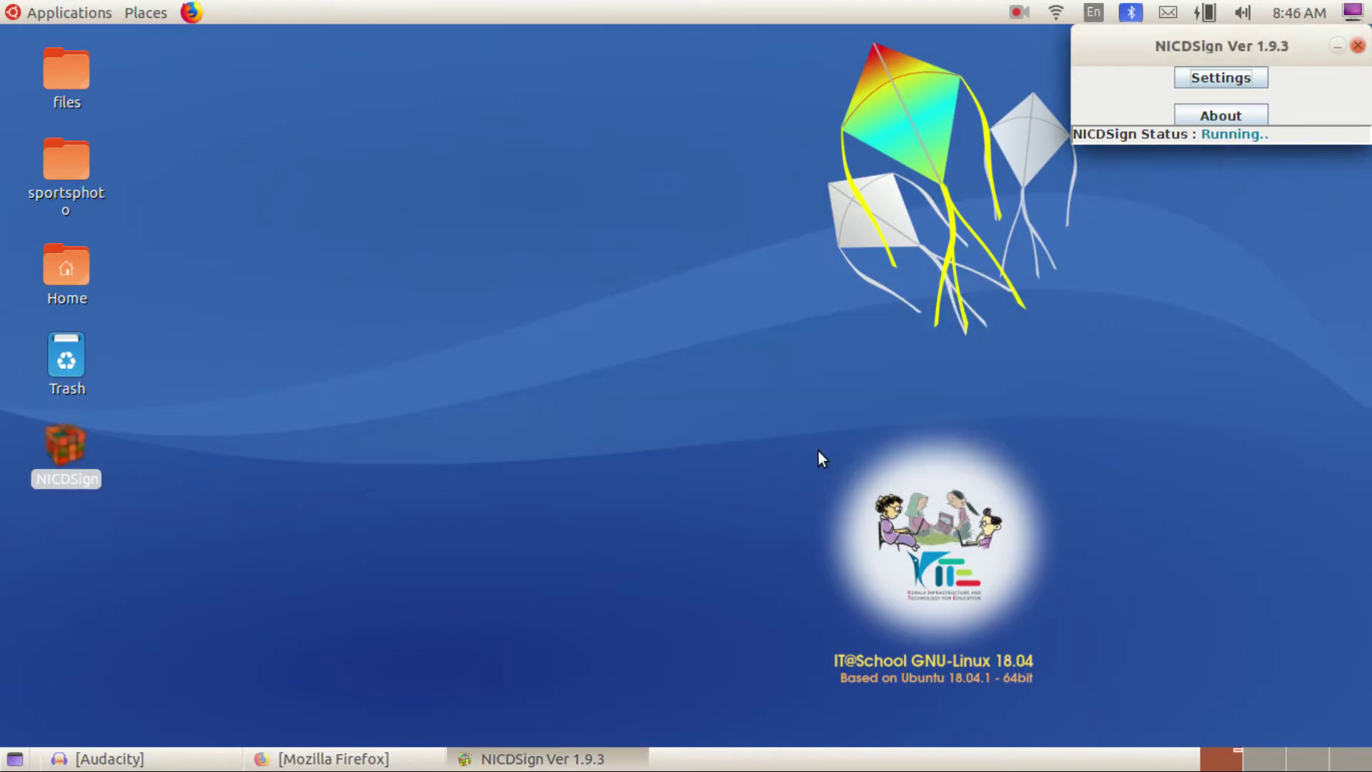
click(362, 463)
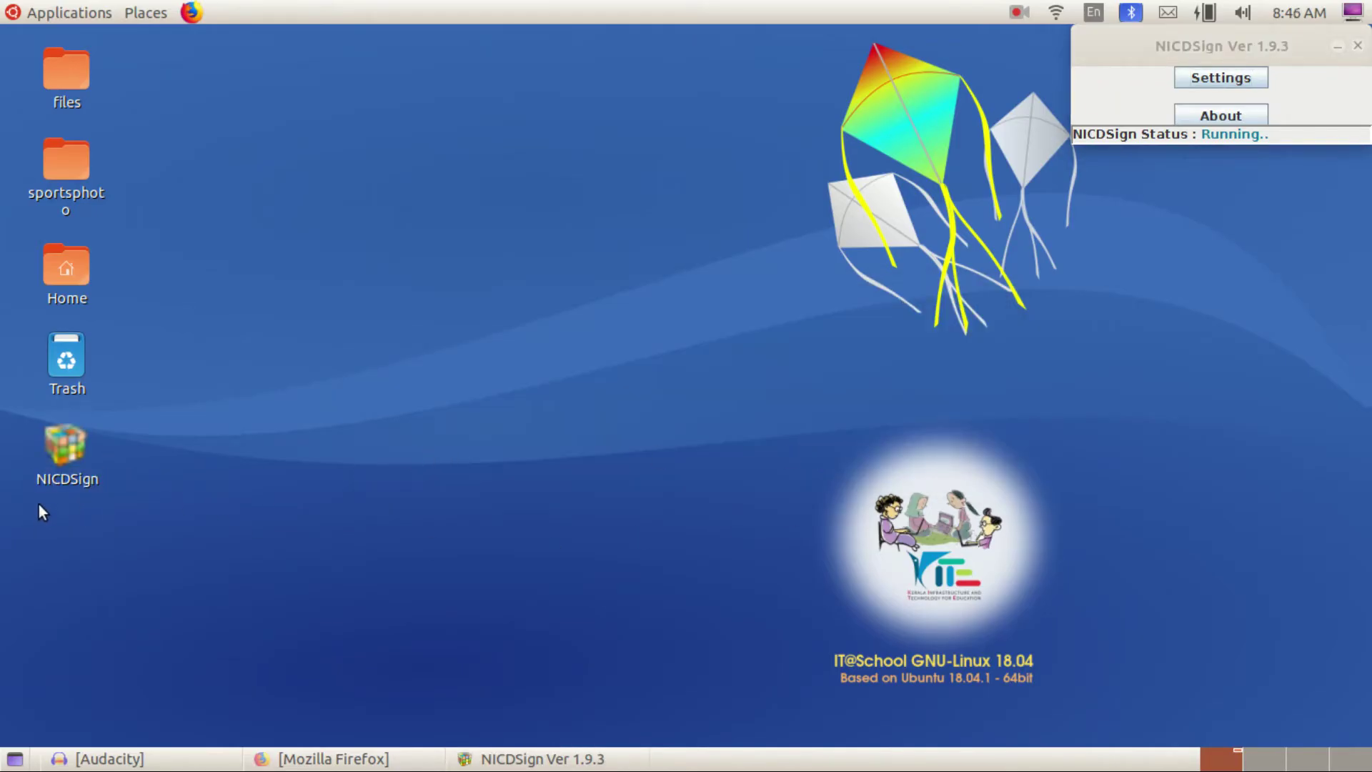